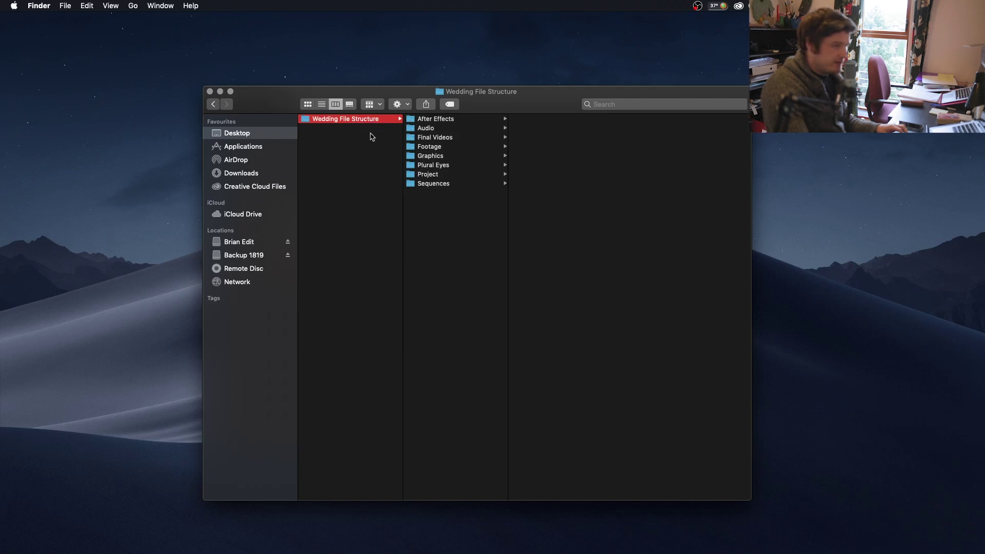
# - Switch to Prelude, open the Ingest window and enlarge it to fill the screen
pyautogui.moveTo(257, 97); pyautogui.dragTo(253, 95)
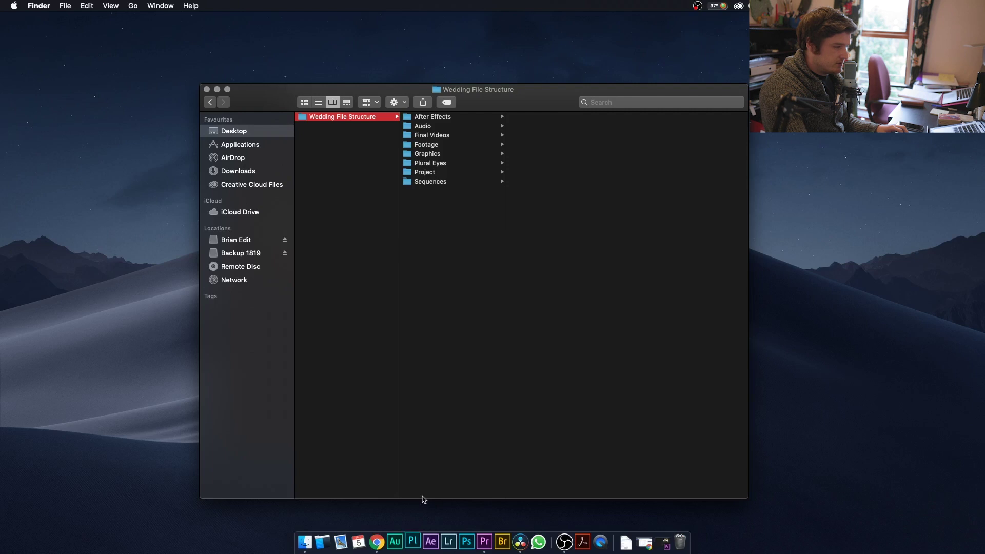
pyautogui.click(421, 532)
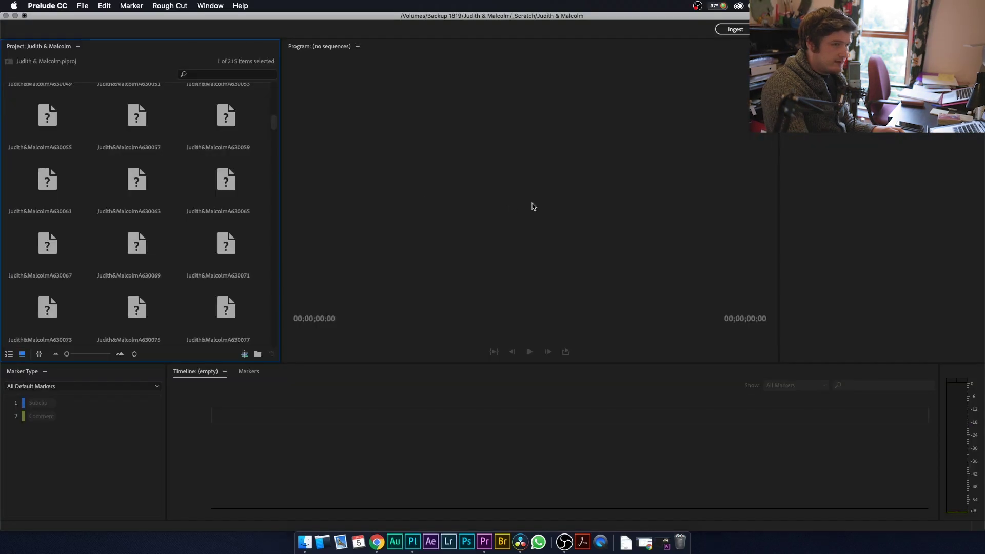
pyautogui.click(737, 31)
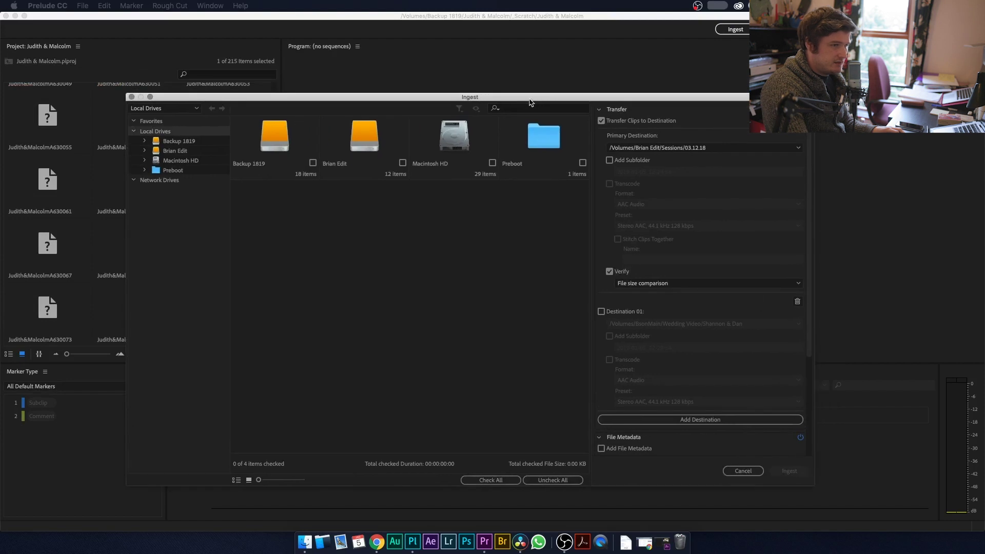
pyautogui.doubleClick(531, 101)
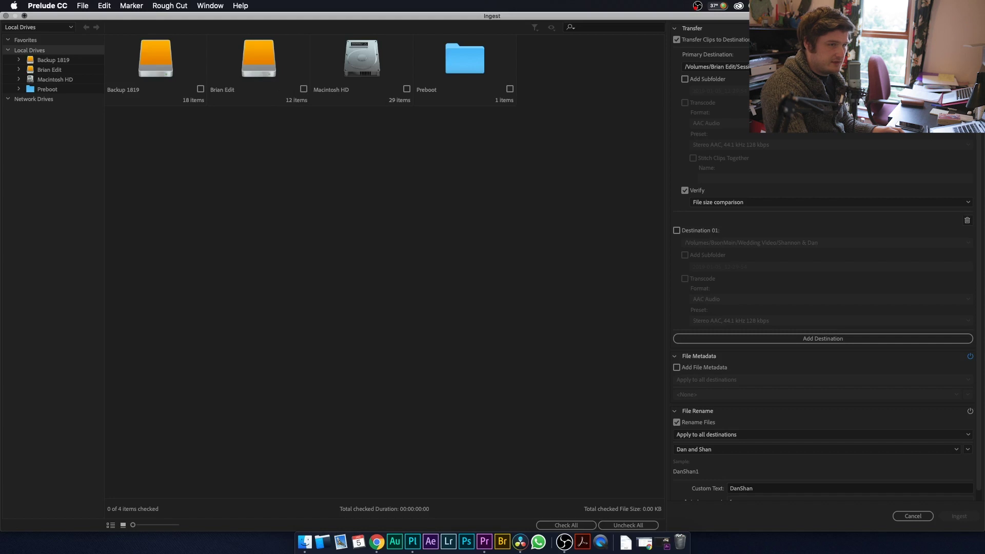
# - Examine the primary transfer destination choices and the file rename presets in the Ingest settings
pyautogui.click(716, 67)
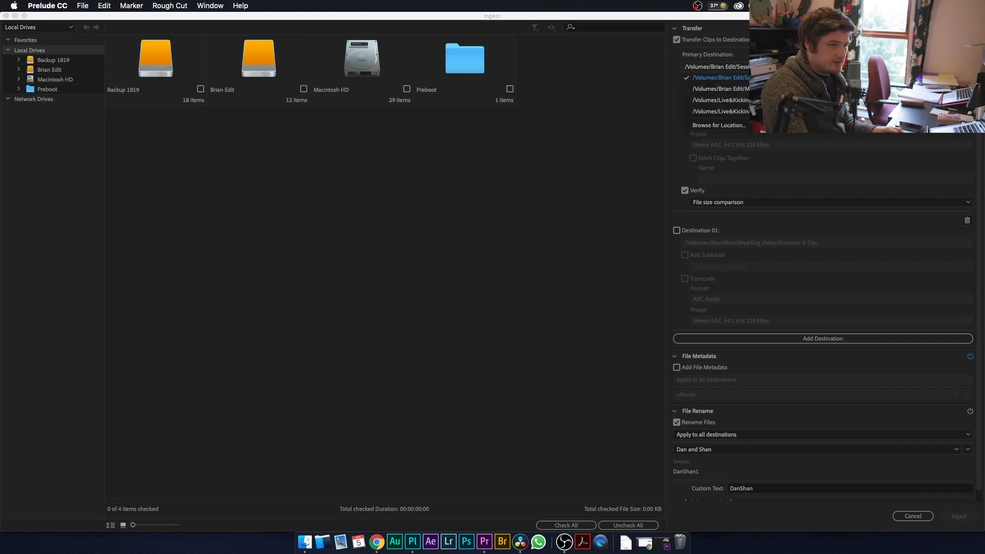
pyautogui.click(811, 272)
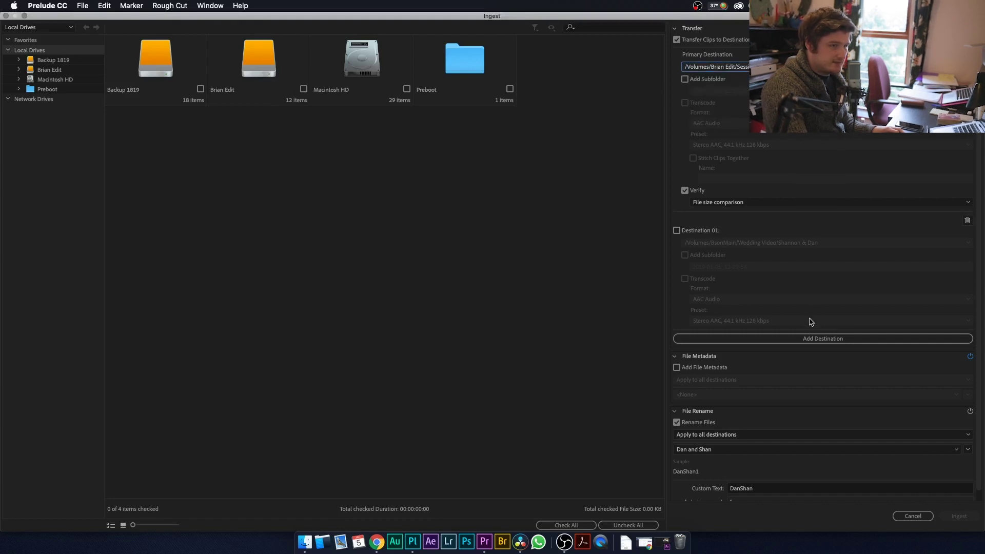
pyautogui.scroll(-1, 788, 343)
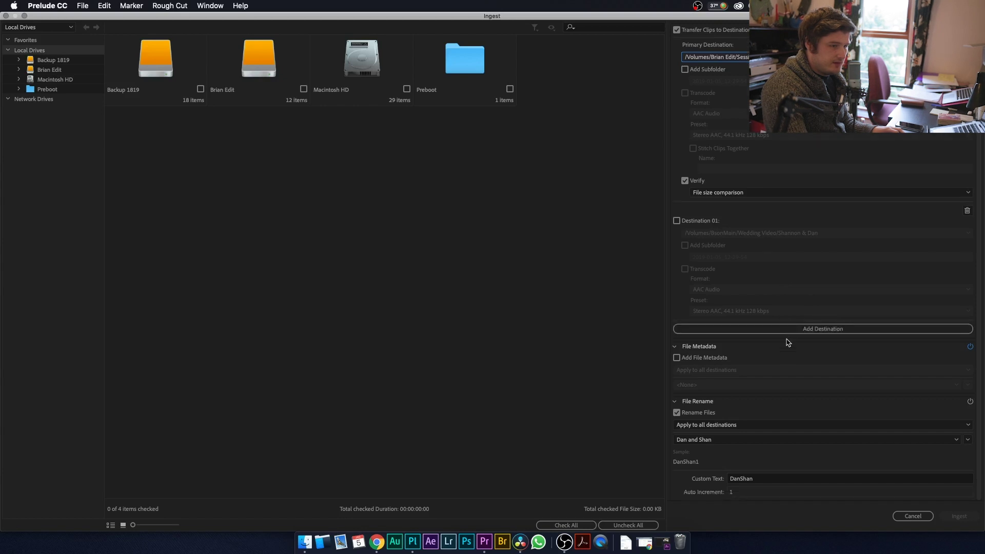
pyautogui.click(716, 441)
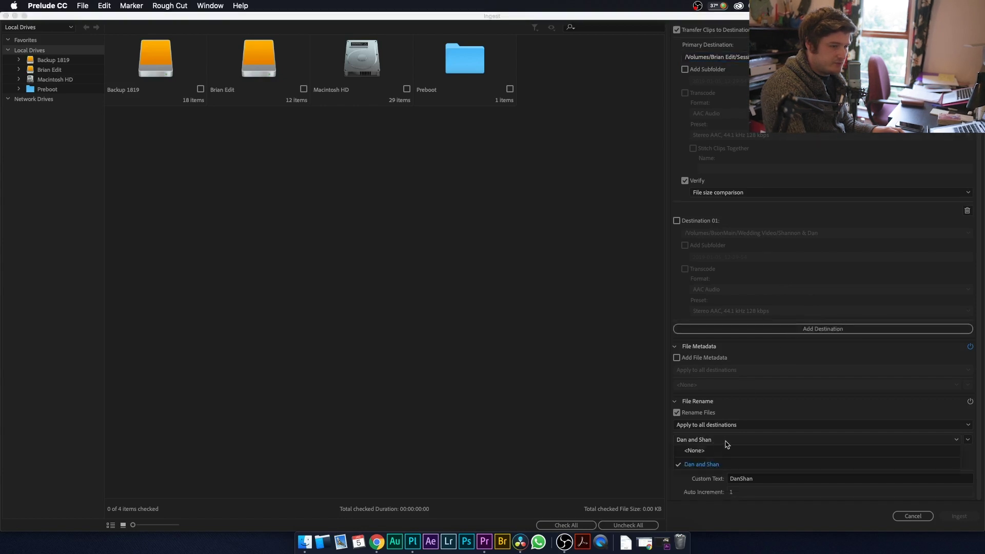
pyautogui.click(739, 406)
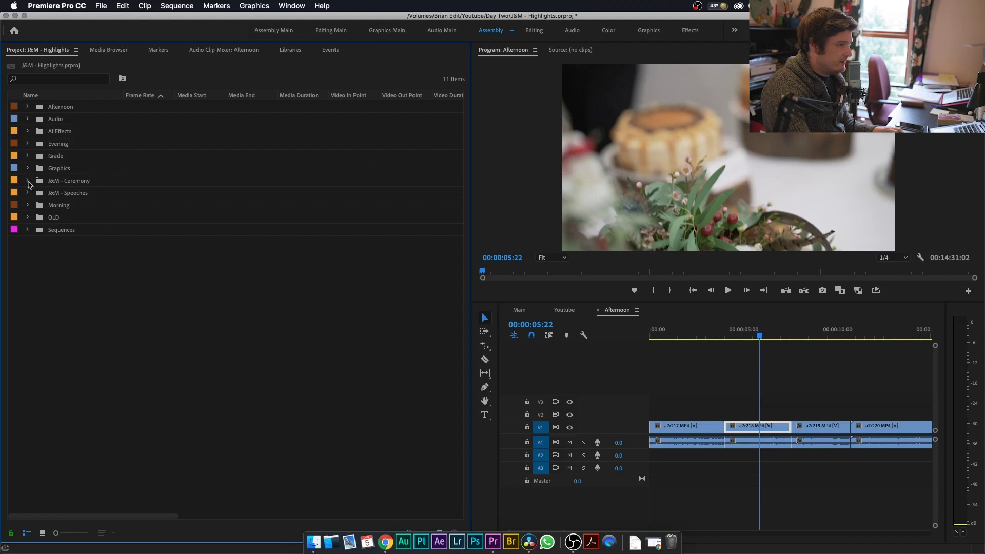
# - In Premiere Pro, expand the Sequences bin and its Scene bin, and open the Afternoon sequence
pyautogui.click(28, 230)
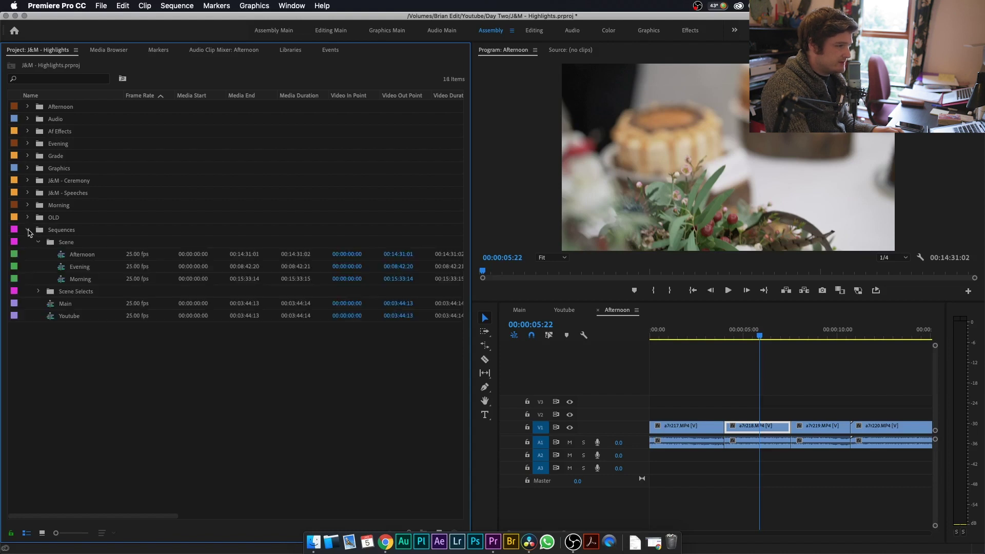
pyautogui.click(37, 242)
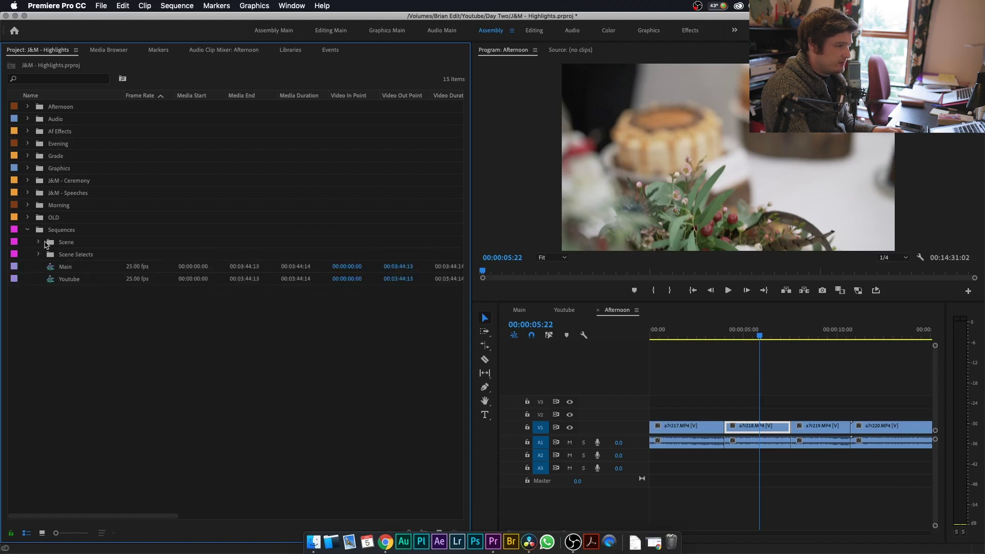
pyautogui.click(67, 267)
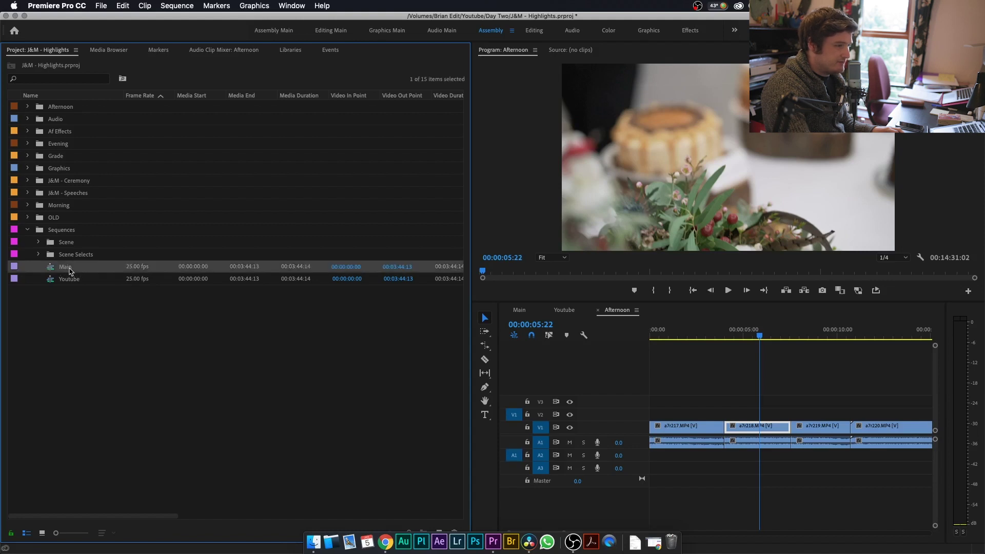
pyautogui.click(38, 242)
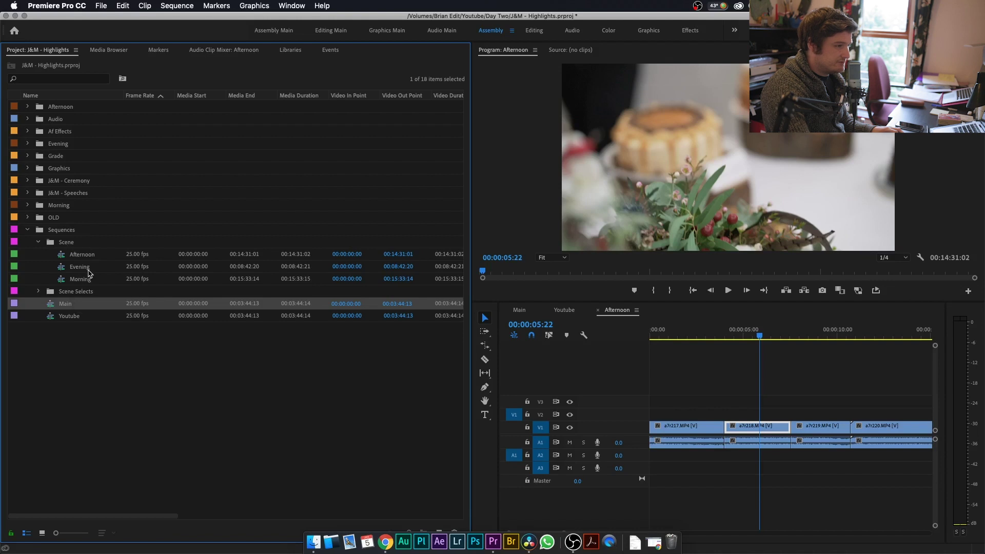
pyautogui.doubleClick(63, 256)
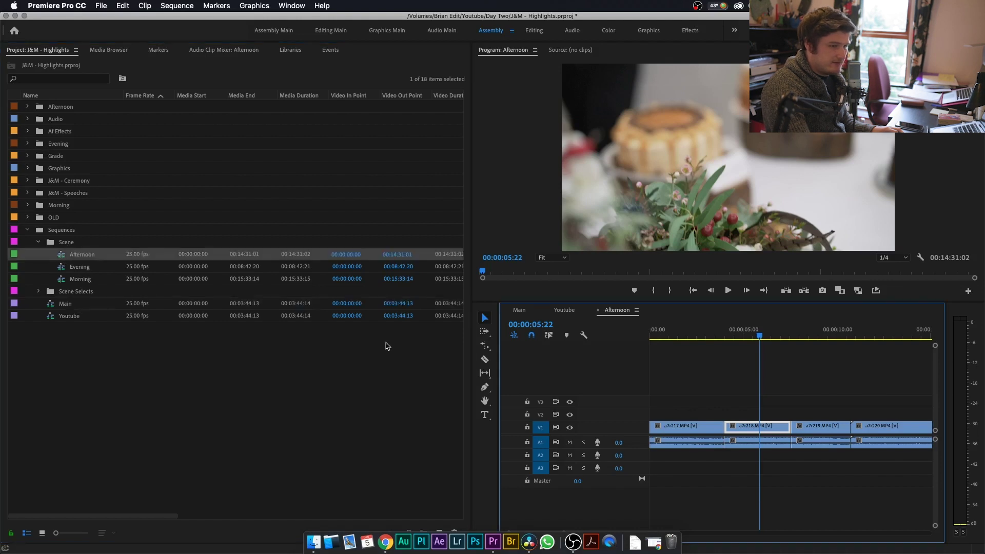
# - Skim the Afternoon sequence, viewing its full length and examining the individual clips up close
pyautogui.click(685, 425)
pyautogui.click(681, 336)
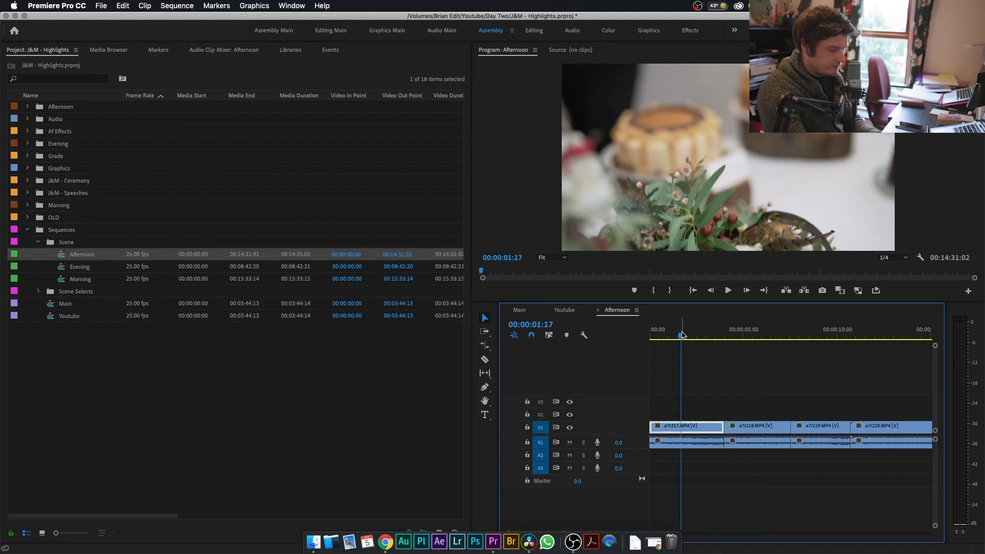
pyautogui.press('\\')
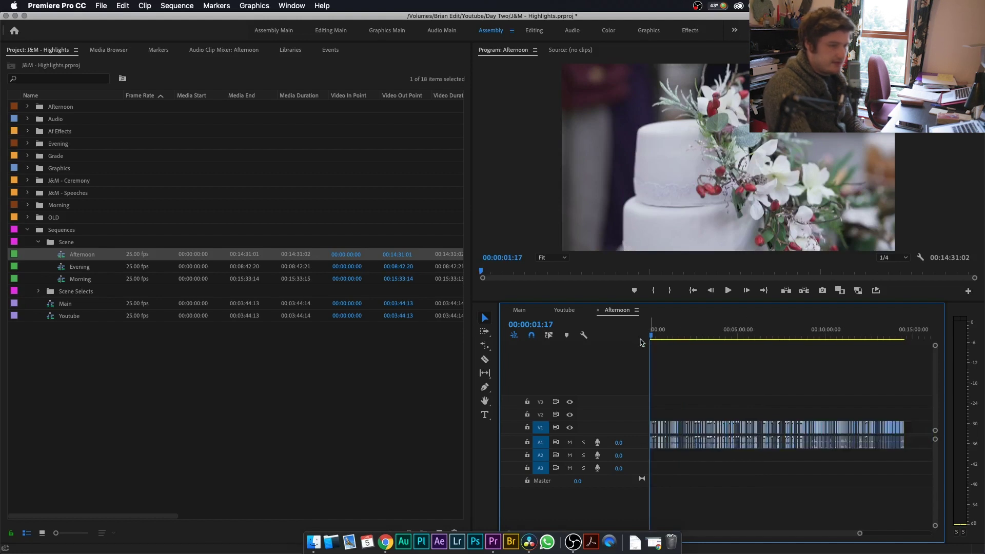
pyautogui.moveTo(651, 339)
pyautogui.mouseDown()
pyautogui.moveTo(720, 343)
pyautogui.moveTo(664, 343)
pyautogui.mouseUp()
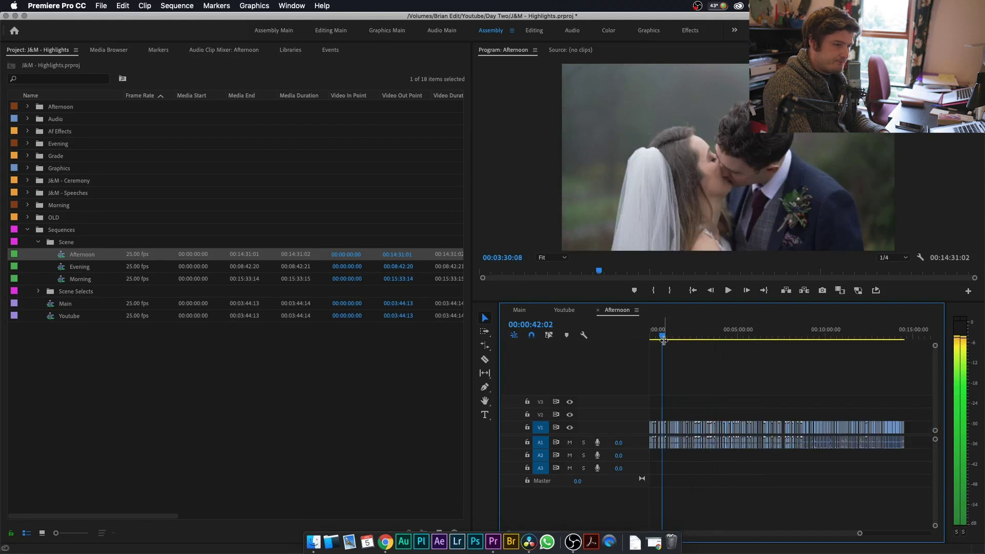
pyautogui.press('=')
pyautogui.press('=')
pyautogui.press('=')
pyautogui.press('=')
pyautogui.press('Up')
pyautogui.press('=')
pyautogui.press('=')
pyautogui.press('=')
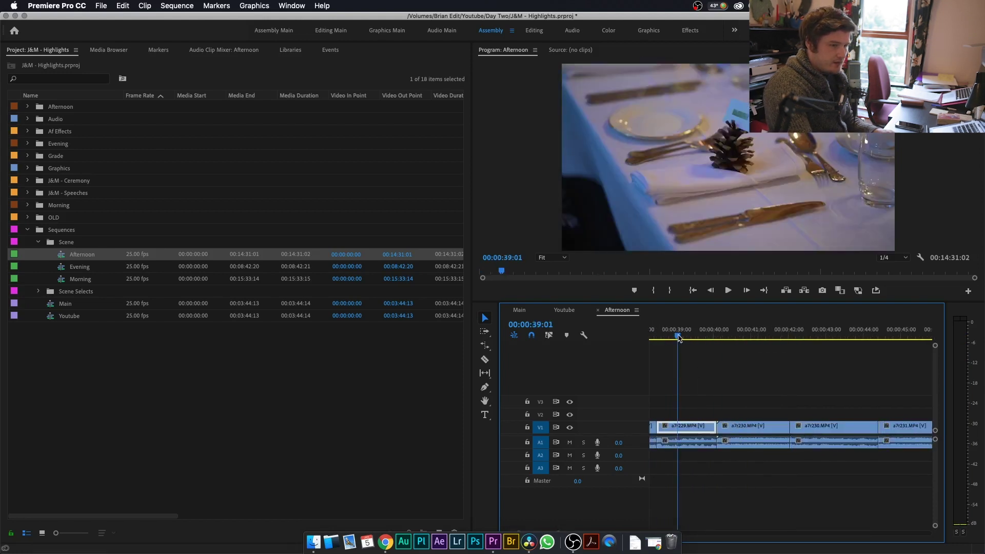
# - Ripple-trim the first clip, a7r217.MP4, from its start to about 00:00:00:14 and from about 00:00:01:18 to its end
pyautogui.moveTo(667, 339)
pyautogui.mouseDown()
pyautogui.moveTo(797, 344)
pyautogui.moveTo(647, 344)
pyautogui.moveTo(670, 342)
pyautogui.mouseUp()
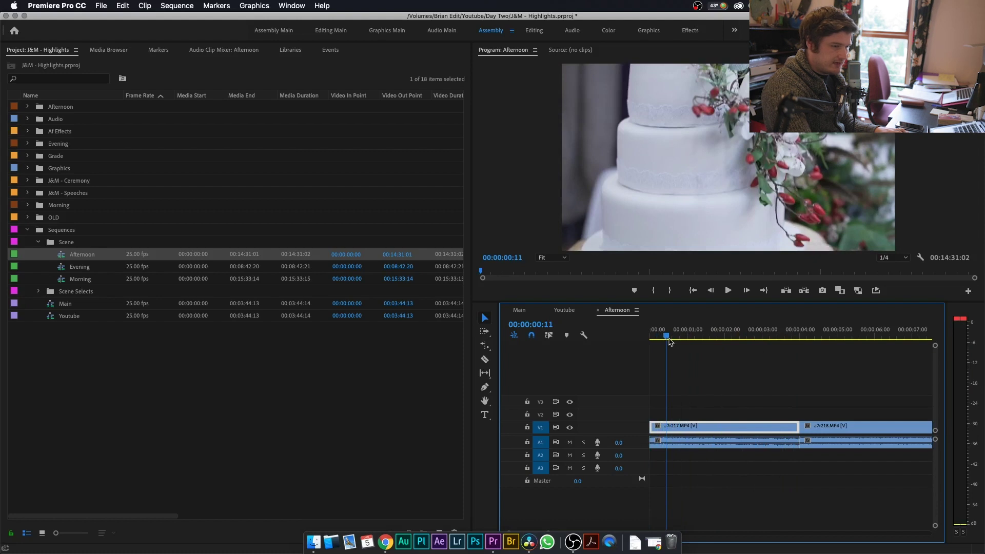
pyautogui.moveTo(670, 342); pyautogui.dragTo(673, 340)
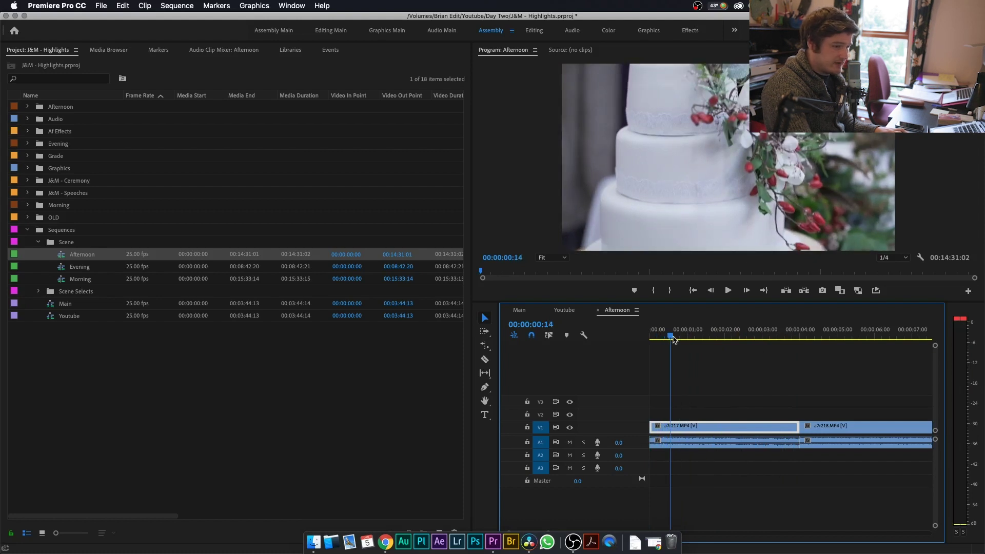
pyautogui.press('q')
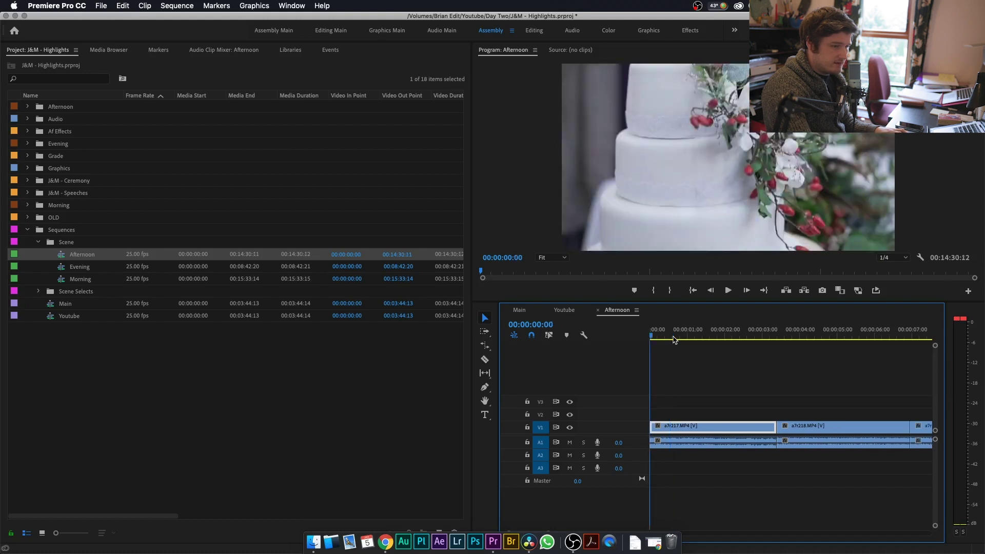
pyautogui.moveTo(653, 338); pyautogui.dragTo(717, 345)
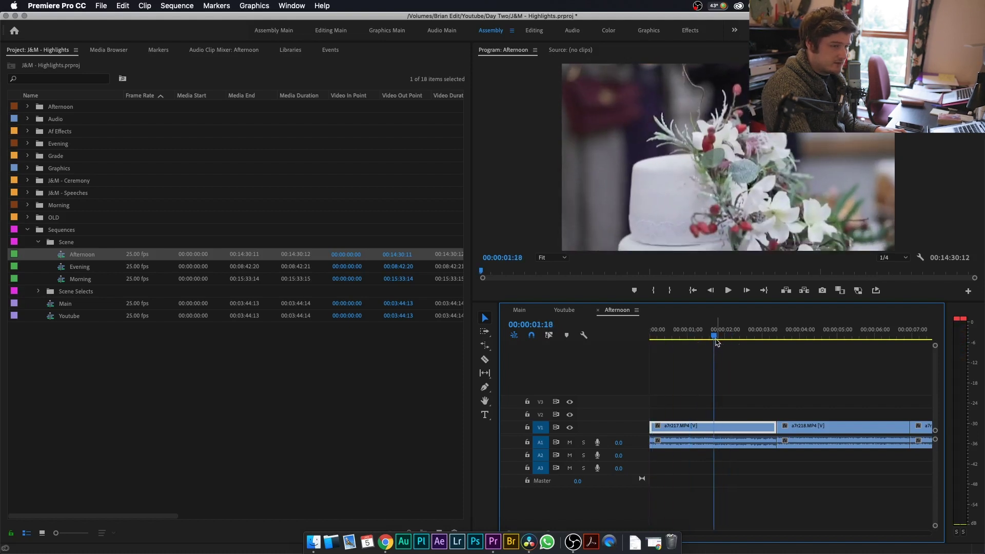
pyautogui.press('w')
# - Play back the opening clips and ripple-trim the start and end of the second clip, a7r218.MP4, during playback
pyautogui.moveTo(720, 348); pyautogui.dragTo(686, 340)
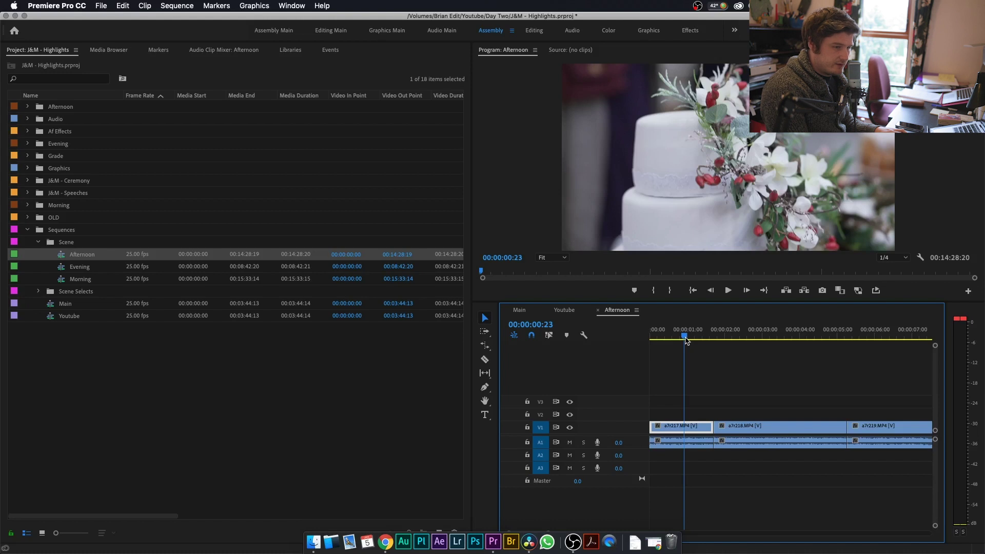
pyautogui.press('space')
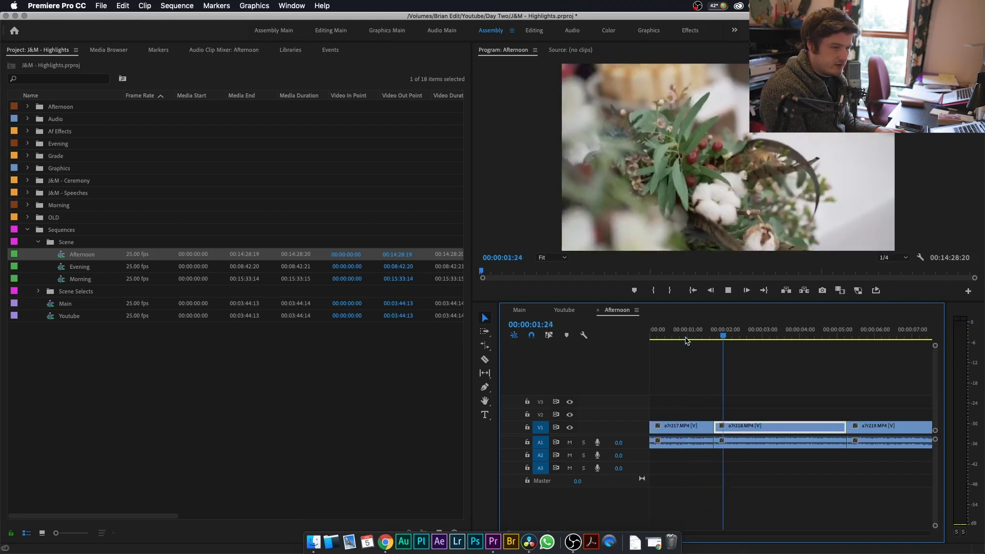
pyautogui.press('space')
pyautogui.press('j')
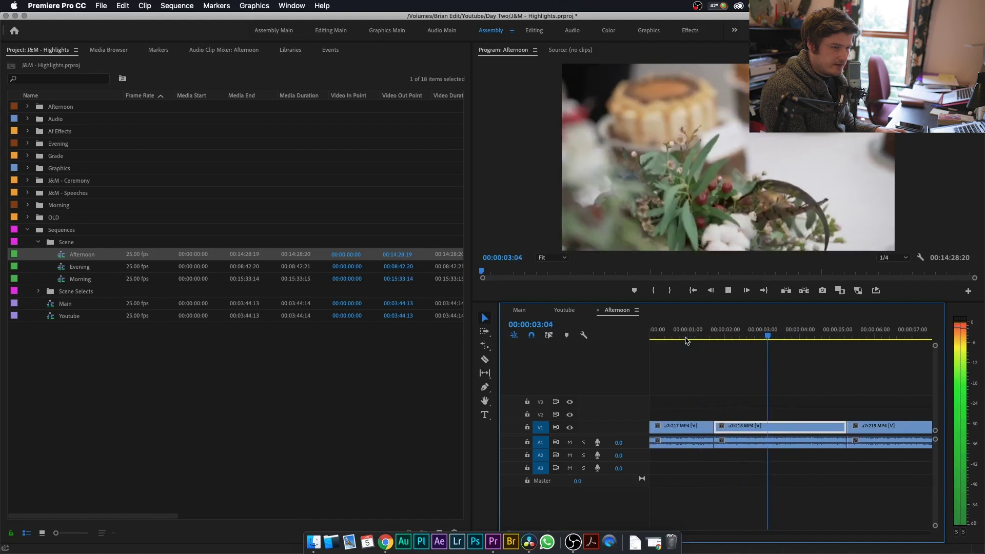
pyautogui.click(688, 339)
pyautogui.press('space')
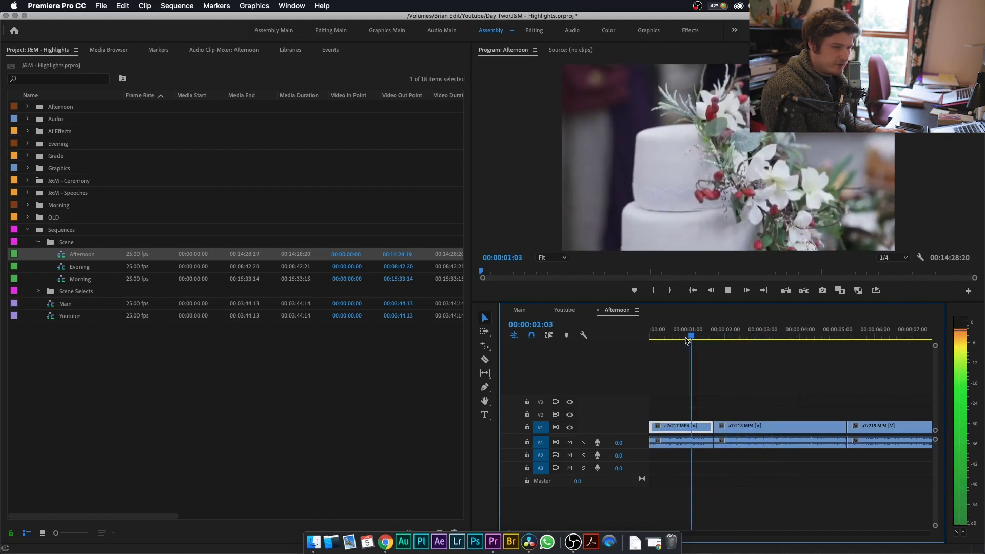
pyautogui.press('q')
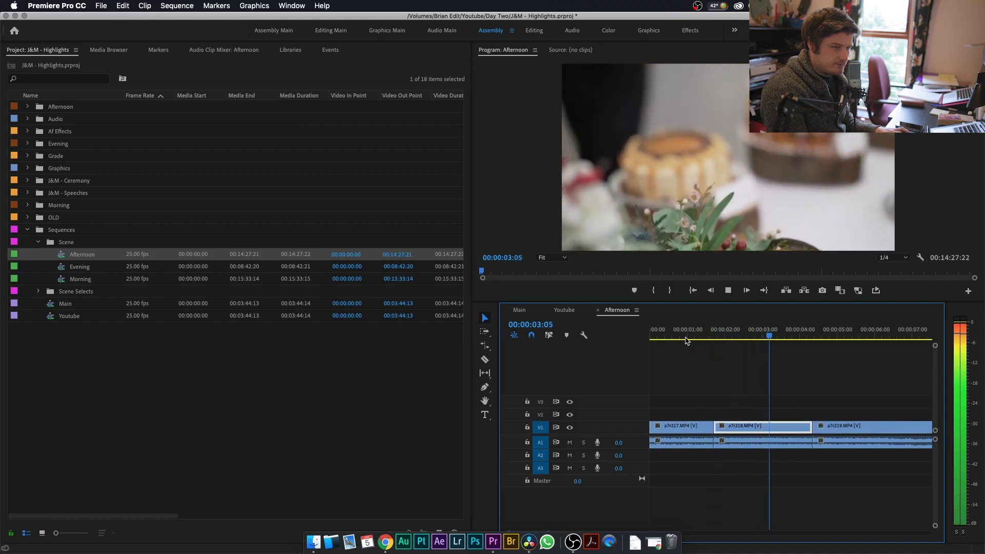
pyautogui.press('w')
# - Continue playback through the following clips and split a7r220.MP4 at two points
pyautogui.press('d')
pyautogui.press('space')
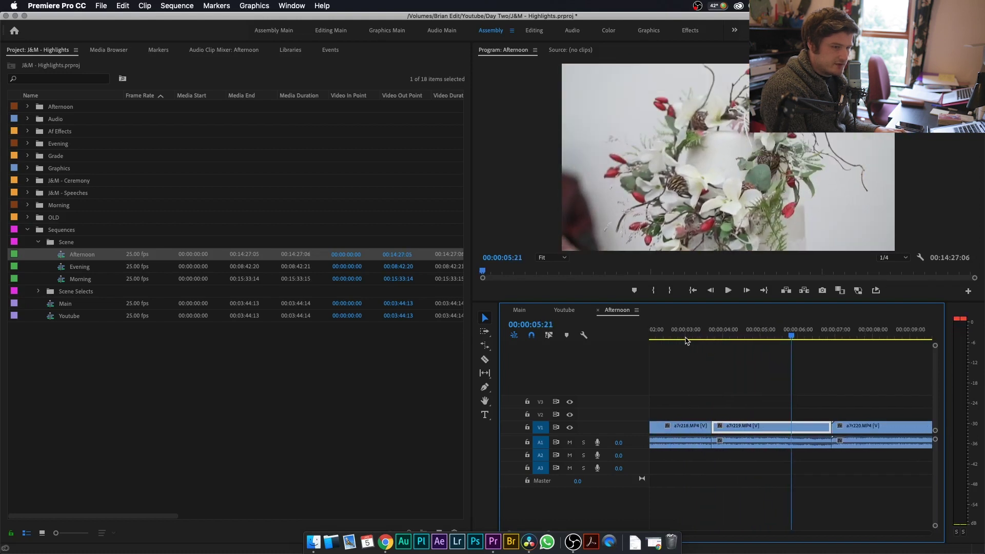
pyautogui.press('space')
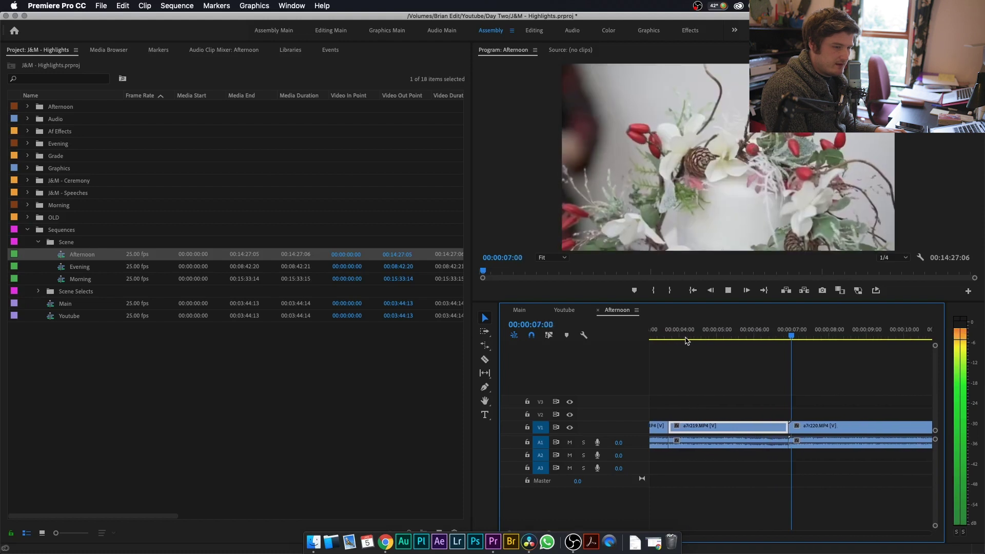
pyautogui.press('d')
pyautogui.press('super+k')
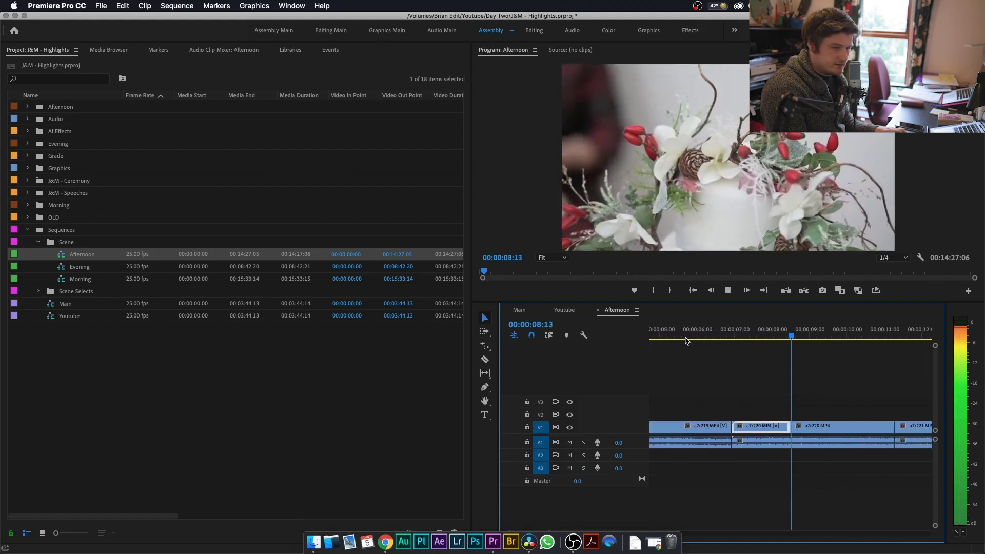
pyautogui.press('super+k')
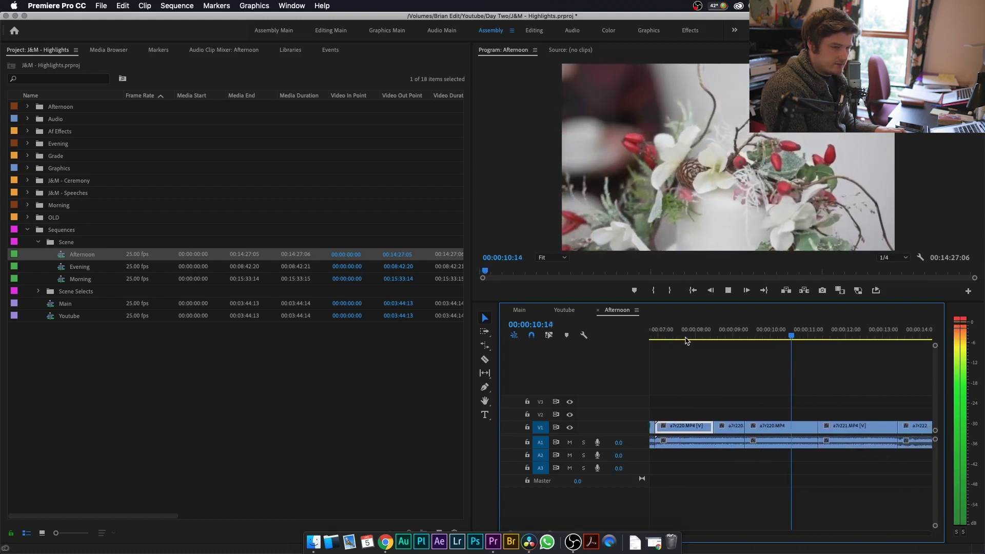
pyautogui.press('d')
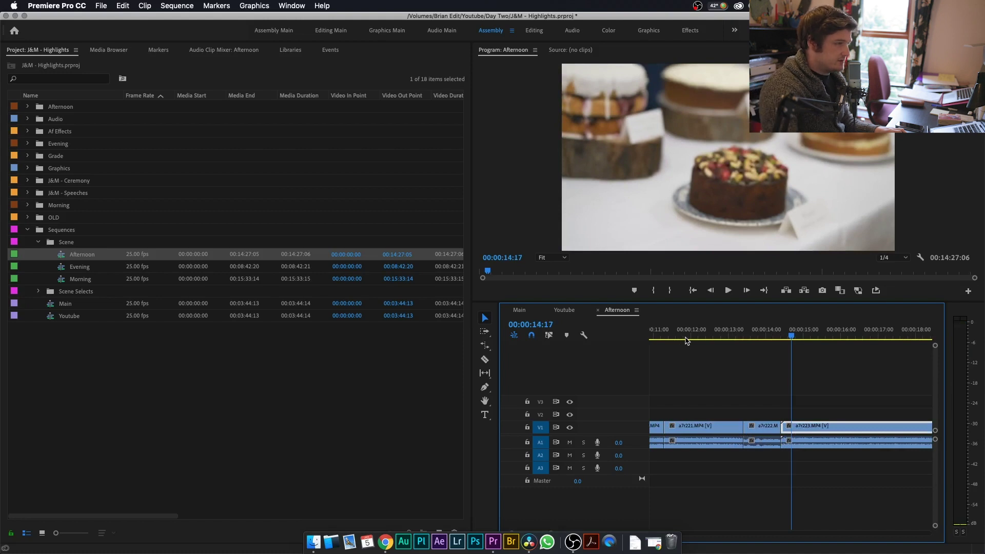
# - Open the Afternoon footage bin, display its clips as thumbnails and look over the options available for A7RNight1.MP4
pyautogui.doubleClick(29, 108)
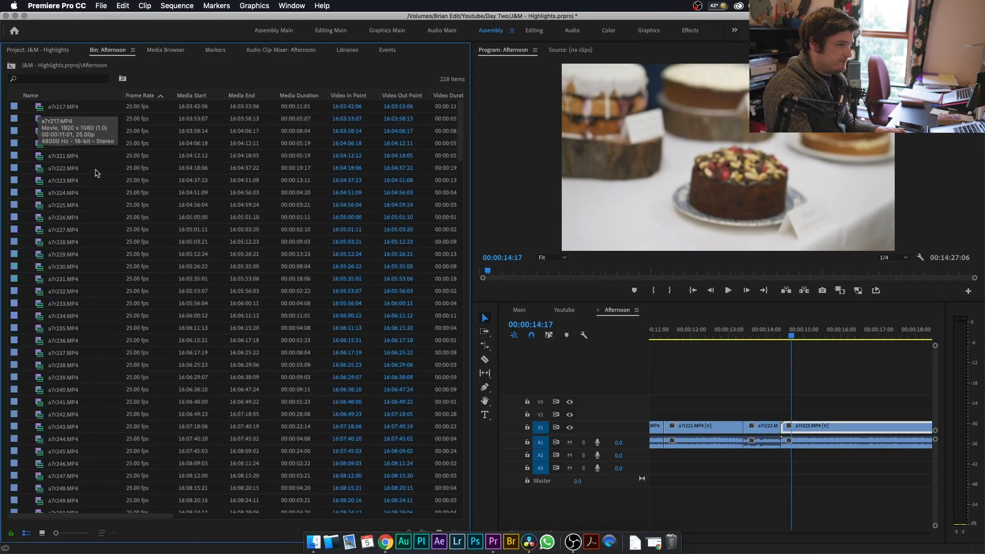
pyautogui.click(42, 533)
pyautogui.click(43, 118)
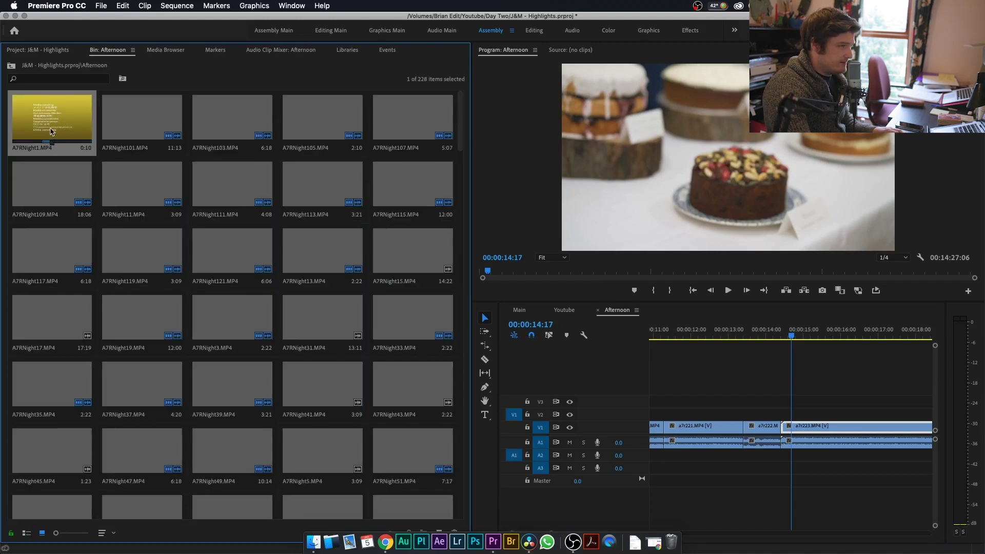
pyautogui.rightClick(57, 115)
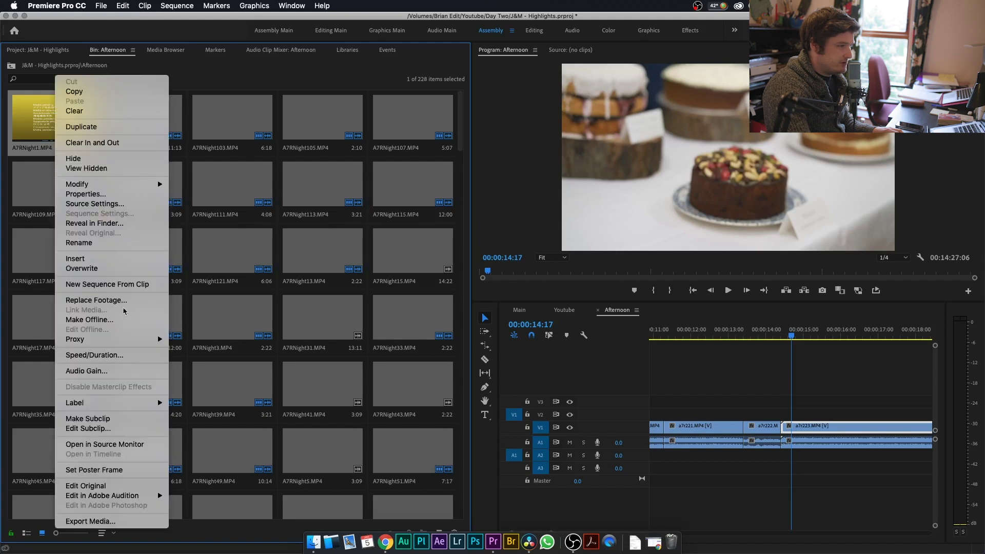
pyautogui.click(41, 128)
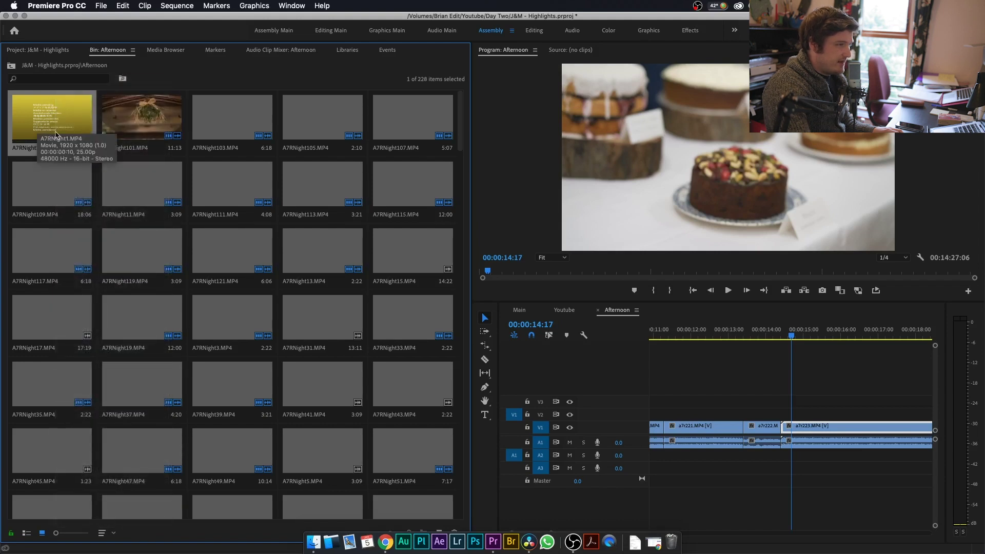
# - Return the Afternoon sequence's playhead to the start, expand the Scene Selects bin in the project and open the Afternoon Sel sequence
pyautogui.click(39, 49)
pyautogui.moveTo(725, 333); pyautogui.dragTo(648, 347)
pyautogui.scroll(2, 690, 368)
pyautogui.click(38, 242)
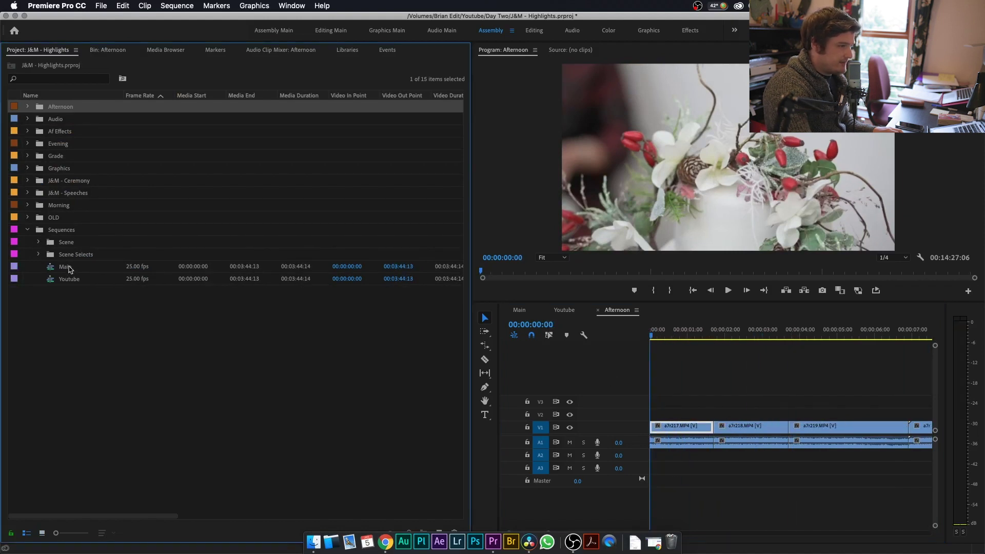
pyautogui.click(39, 254)
pyautogui.click(38, 255)
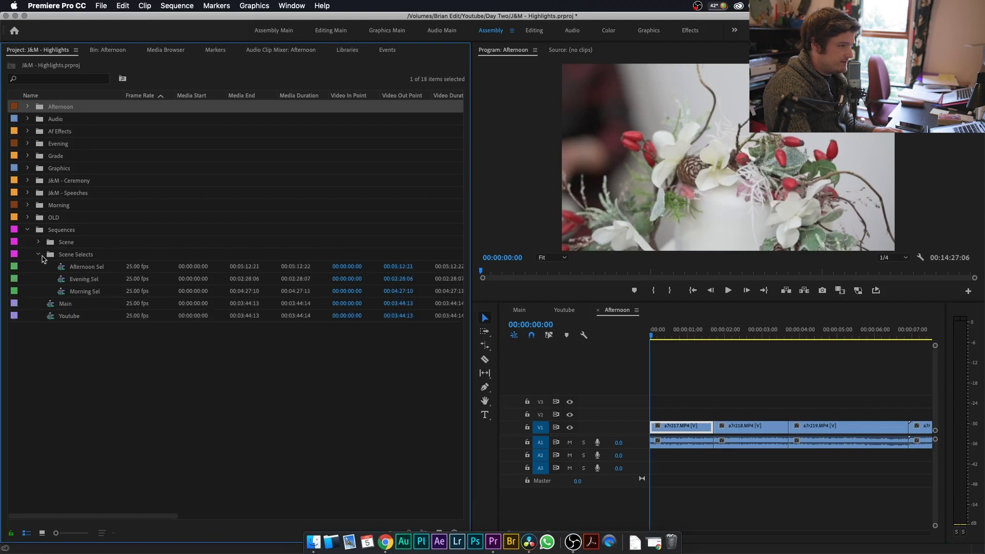
pyautogui.doubleClick(84, 268)
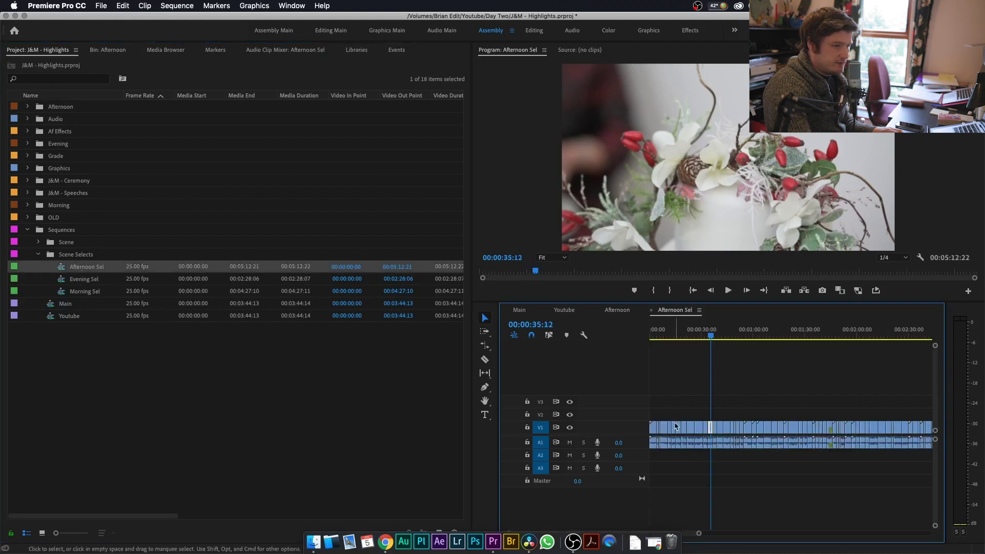
# - Compare the Afternoon and Afternoon Sel sequences, skimming the Afternoon Sel timeline through to its end
pyautogui.click(618, 310)
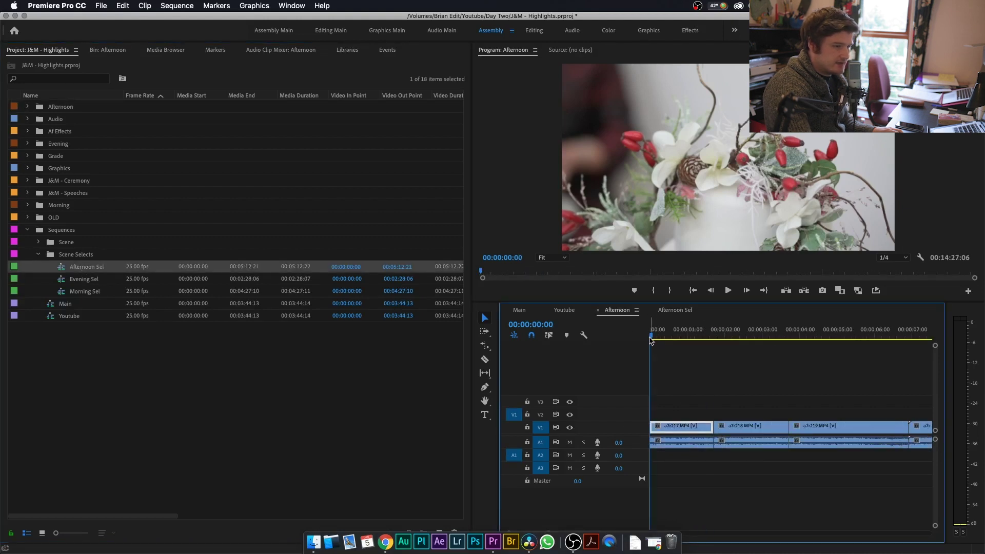
pyautogui.press('space')
pyautogui.click(675, 311)
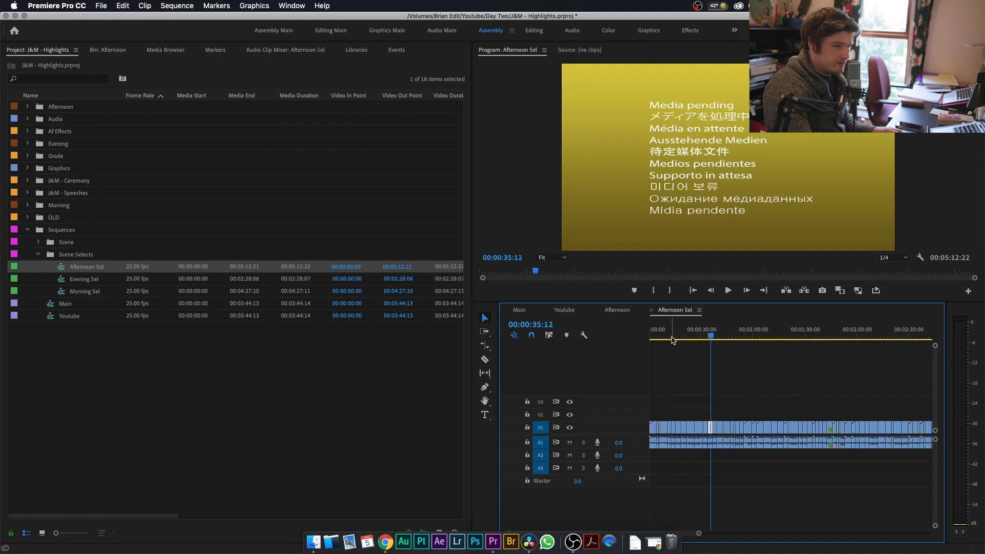
pyautogui.moveTo(713, 337); pyautogui.dragTo(792, 338)
pyautogui.hscroll(10, 794, 349)
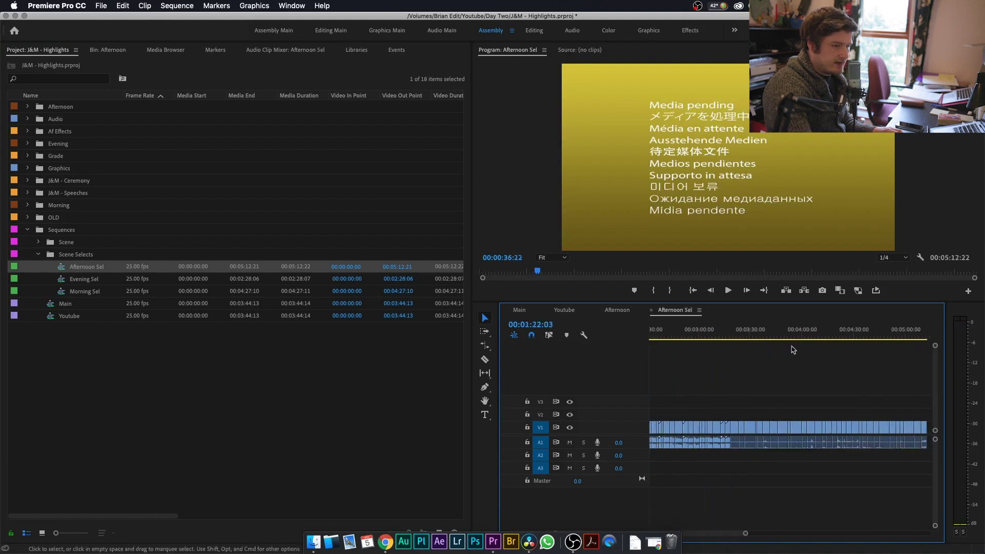
pyautogui.click(692, 337)
pyautogui.moveTo(715, 341); pyautogui.dragTo(650, 337)
pyautogui.hscroll(-10, 720, 340)
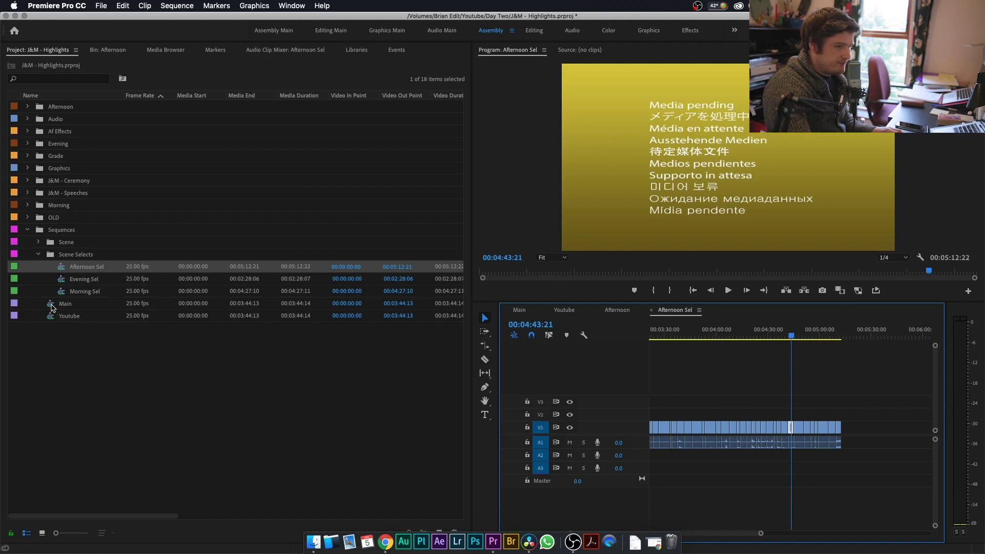
# - Open the Main and Youtube sequences, put Youtube's playhead at the start and select all of its clips
pyautogui.doubleClick(52, 306)
pyautogui.doubleClick(50, 316)
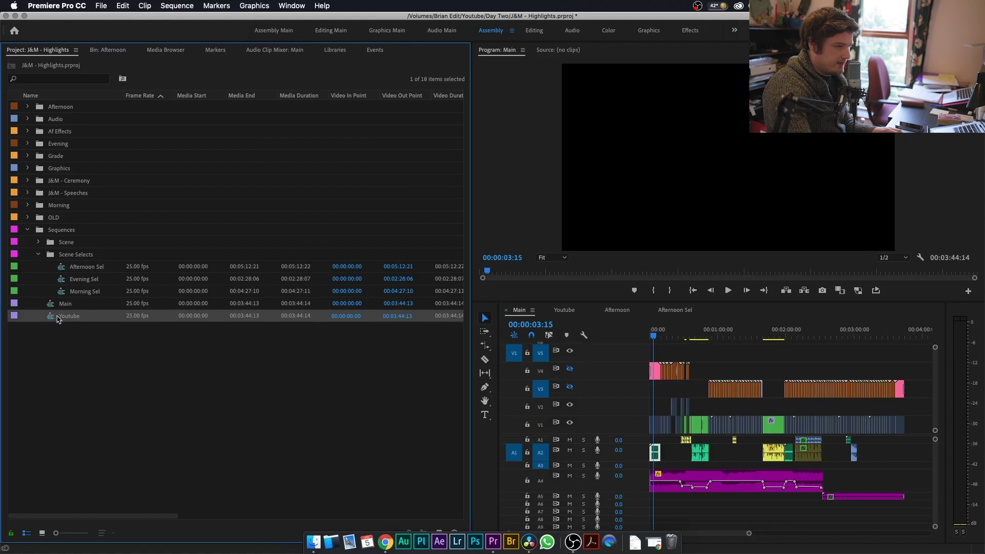
pyautogui.moveTo(654, 338)
pyautogui.mouseDown()
pyautogui.moveTo(871, 342)
pyautogui.moveTo(650, 345)
pyautogui.mouseUp()
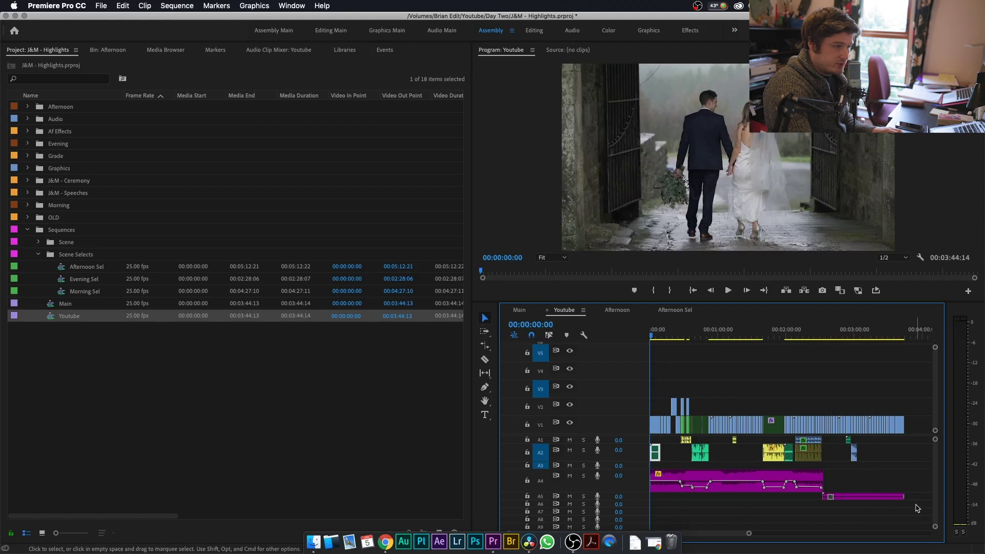
pyautogui.moveTo(917, 507); pyautogui.dragTo(616, 376)
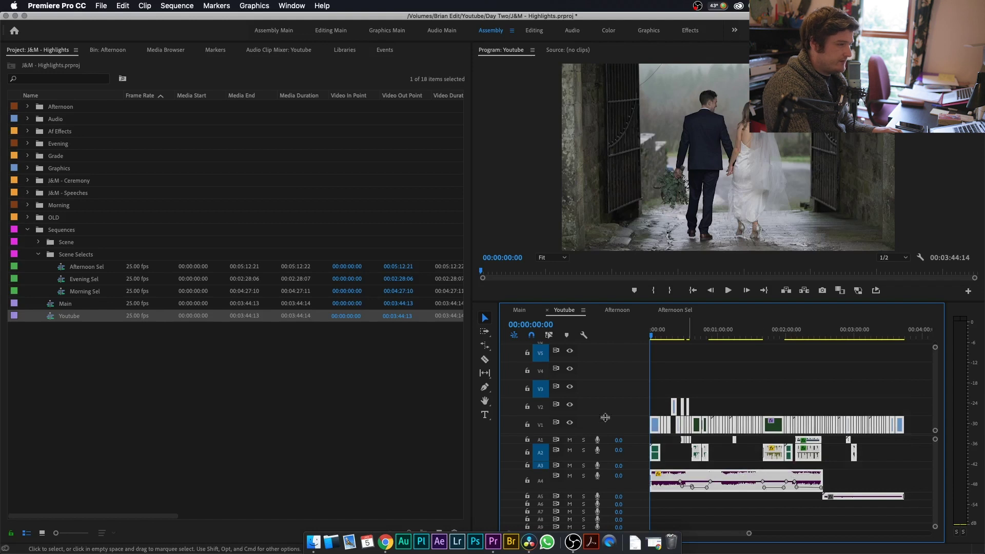
# - Switch to DaVinci Resolve and create a new project named "youtube"
pyautogui.press('super+Tab')
pyautogui.click(573, 433)
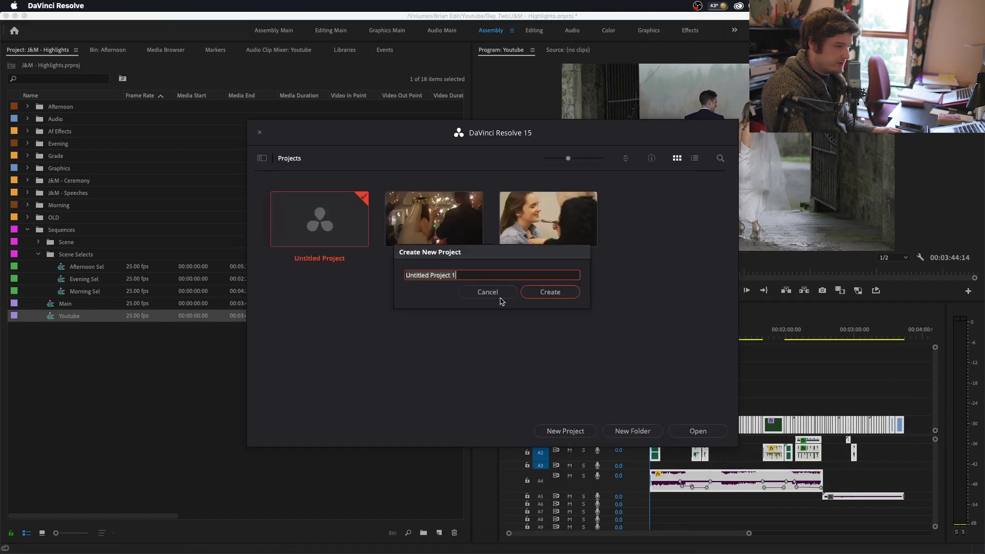
pyautogui.write('youtue')
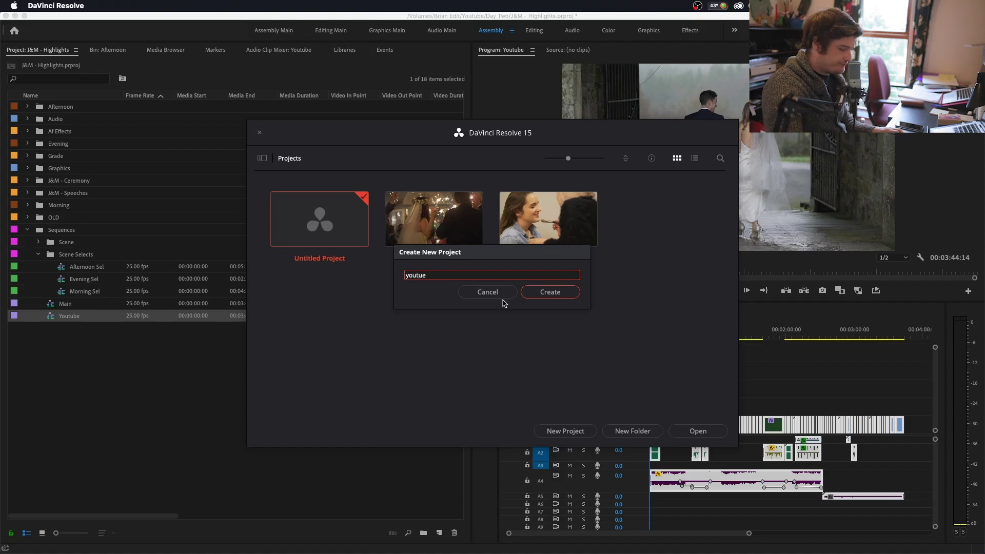
pyautogui.press('BackSpace')
pyautogui.write('be')
pyautogui.click(550, 292)
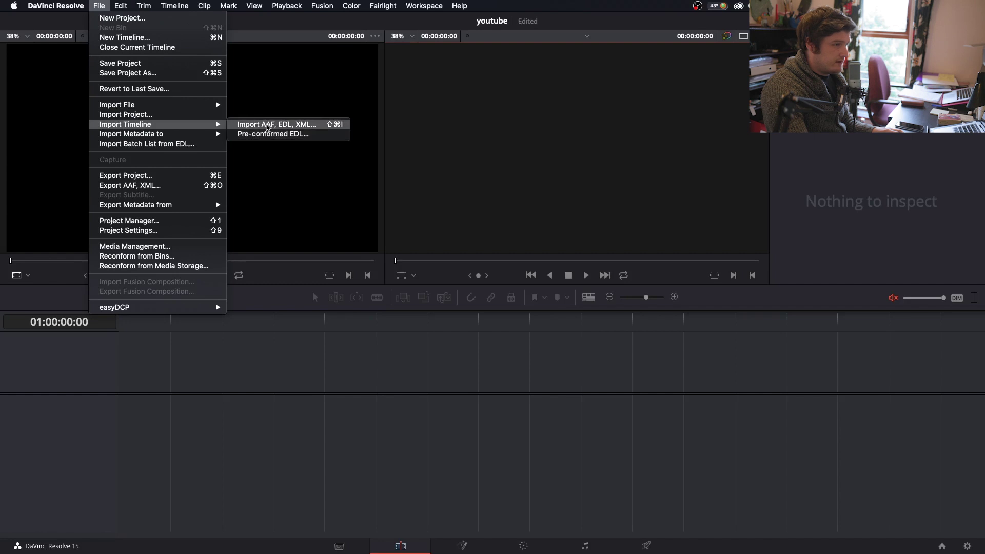
# - Import the timeline from Youtube .xml in the Youtube/Day Two folder, accepting the default load settings
pyautogui.click(267, 127)
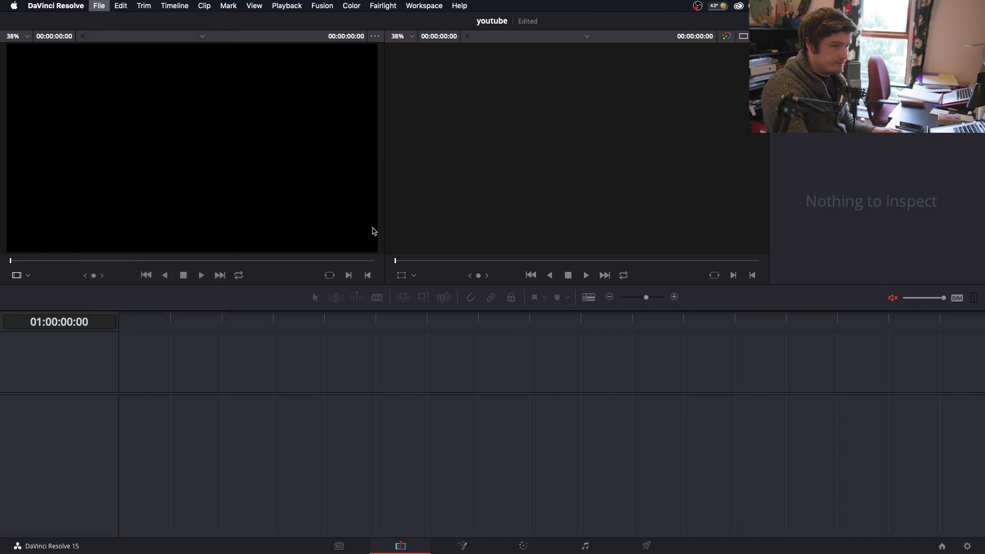
pyautogui.click(405, 172)
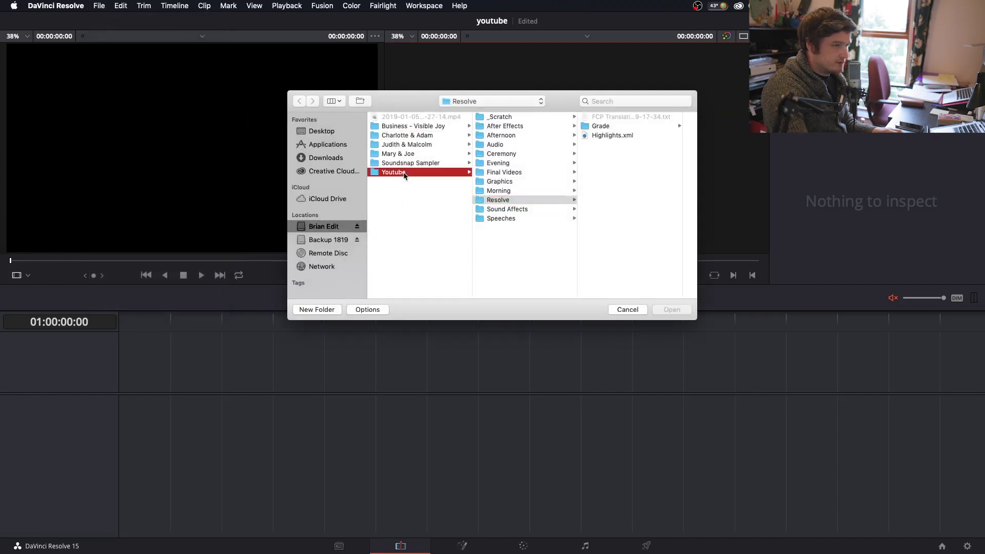
pyautogui.click(505, 137)
pyautogui.click(595, 137)
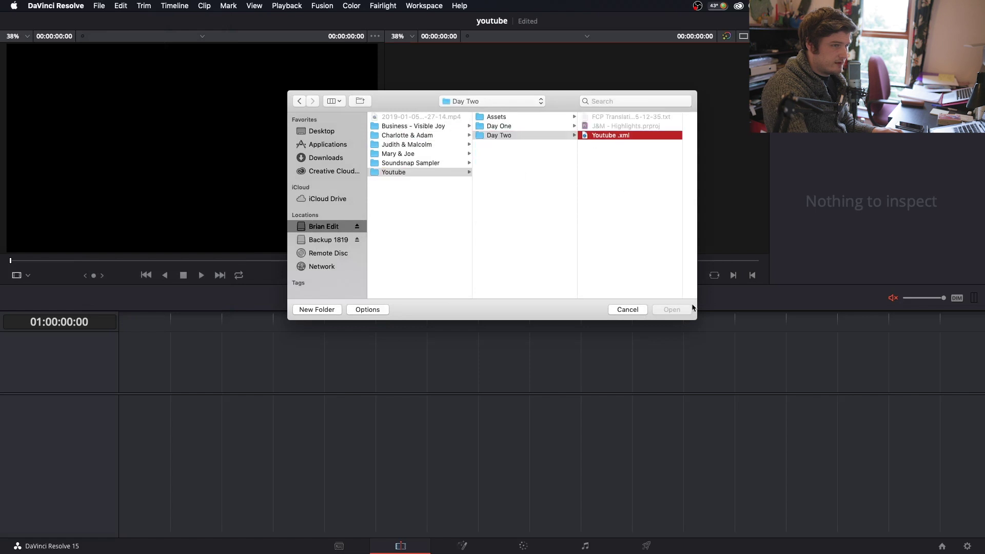
pyautogui.click(680, 313)
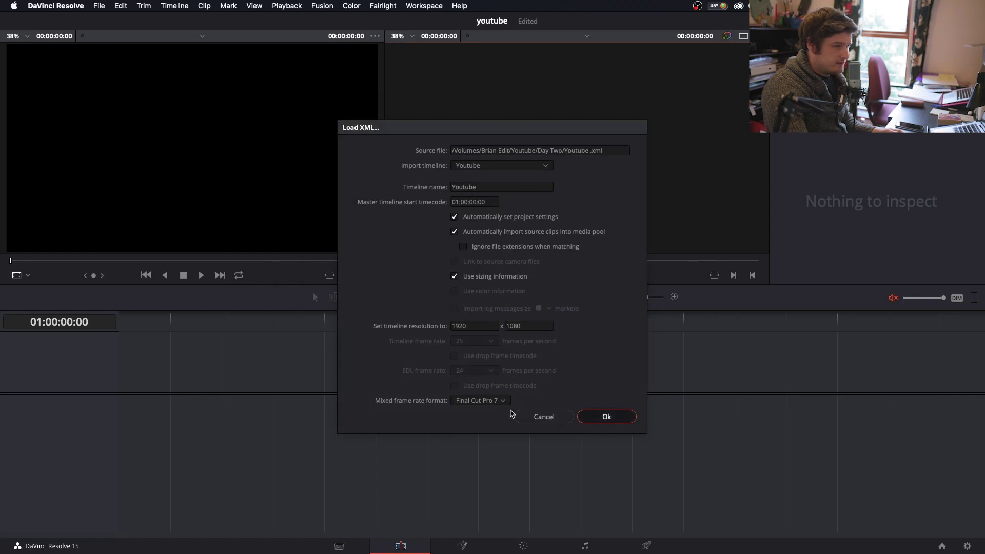
pyautogui.press('Return')
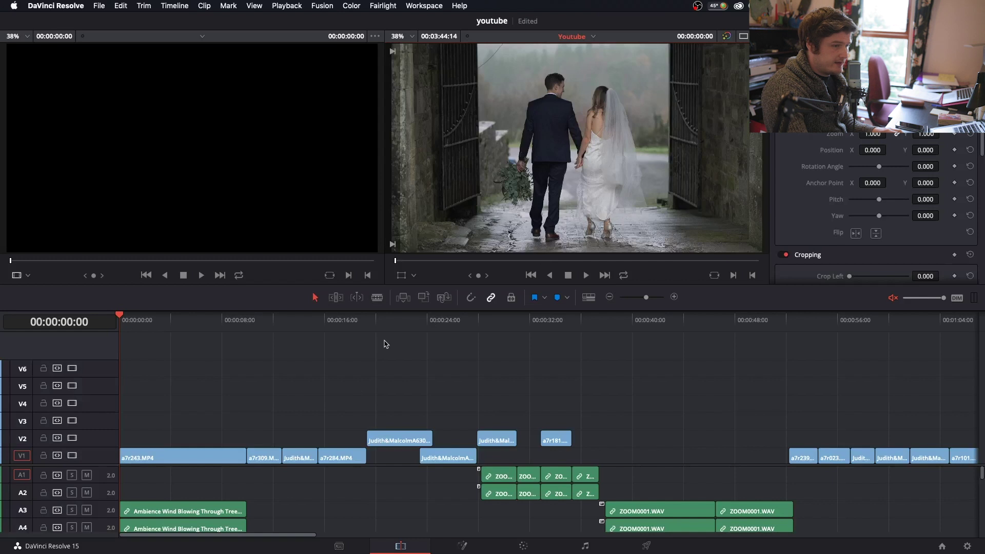
# - Skim the imported timeline's opening clips, return the playhead to the start and switch to the Color page
pyautogui.moveTo(137, 320); pyautogui.dragTo(259, 358)
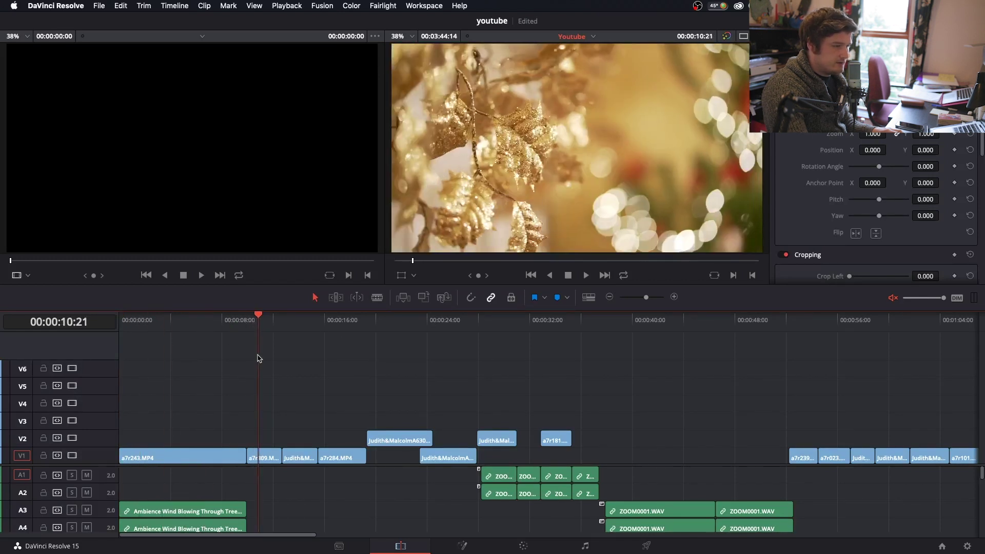
pyautogui.moveTo(261, 320); pyautogui.dragTo(80, 309)
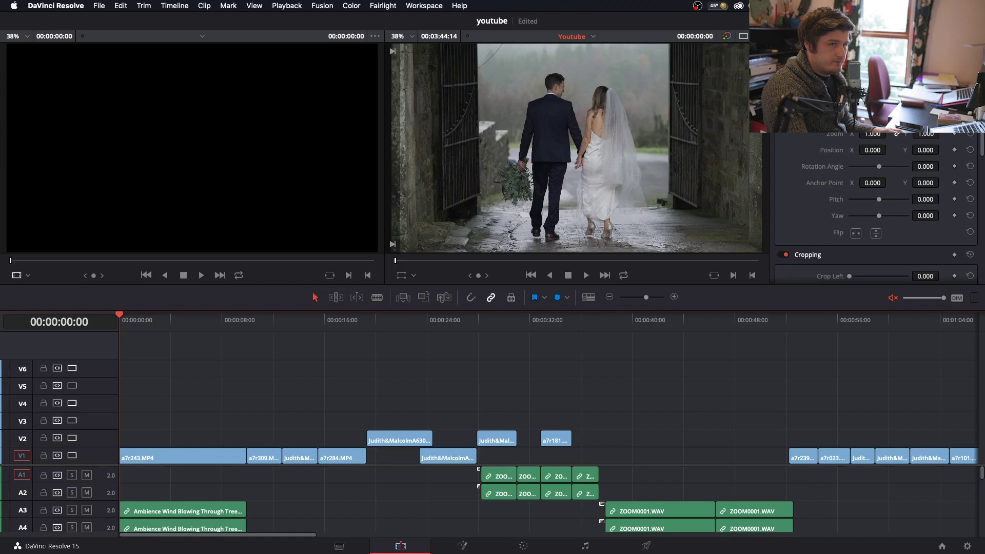
pyautogui.hotkey('shift', '6')
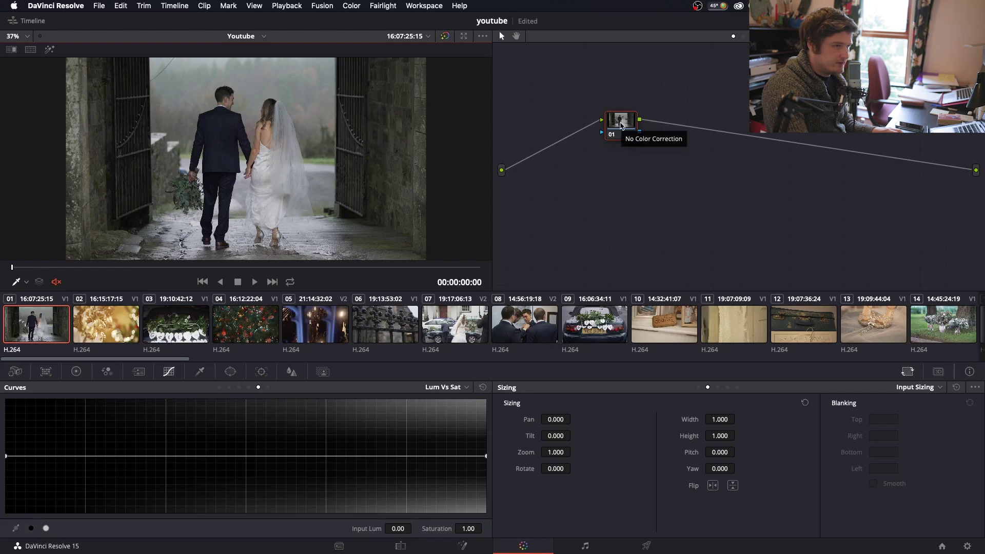
# - Step forward through the first seven clips on the Color page to check each shot
pyautogui.press('Down')
pyautogui.press('Down')
pyautogui.press('Down')
pyautogui.press('Down')
pyautogui.press('Down')
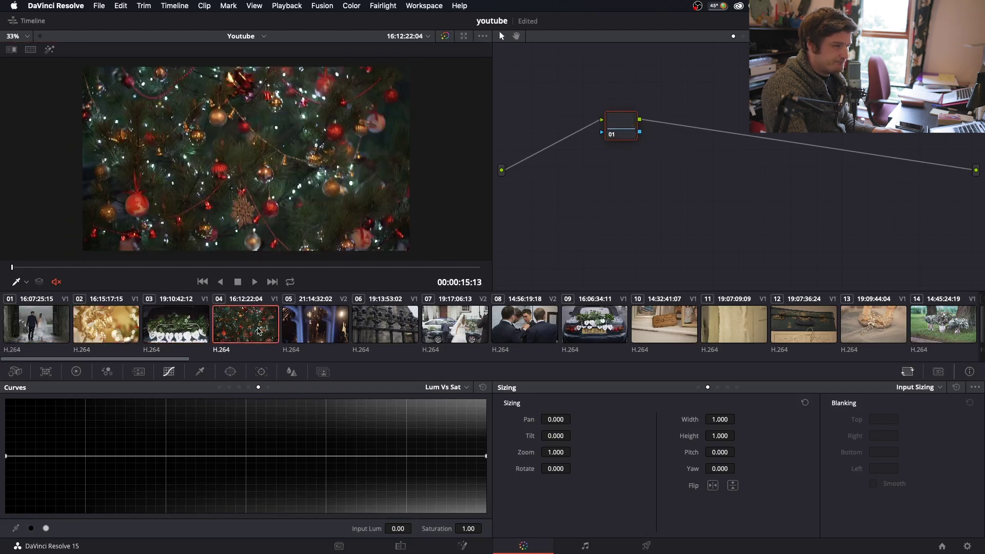
pyautogui.press('Down')
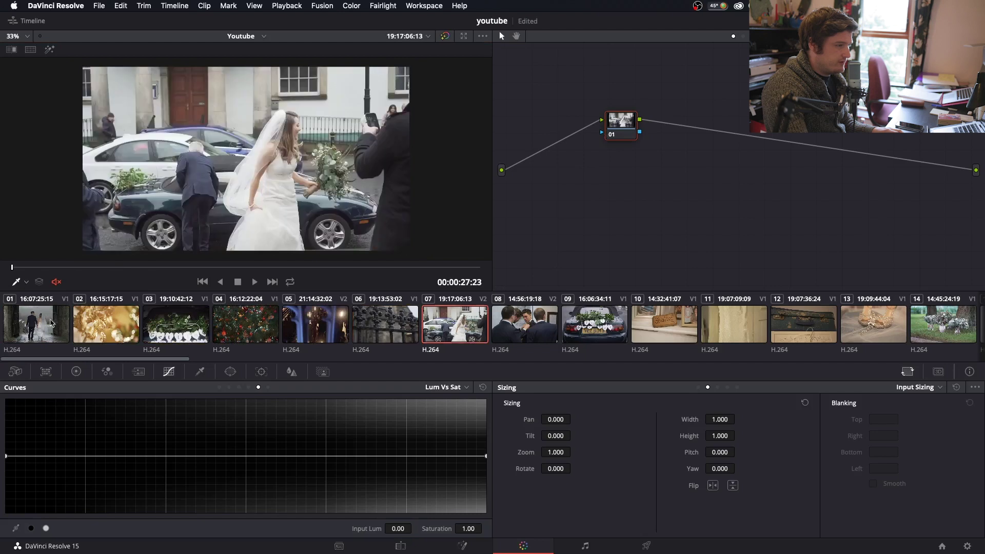
# - Select the first clip and review the Curves and Color Wheels palettes, ending on the Primaries Wheels
pyautogui.click(51, 324)
pyautogui.click(75, 373)
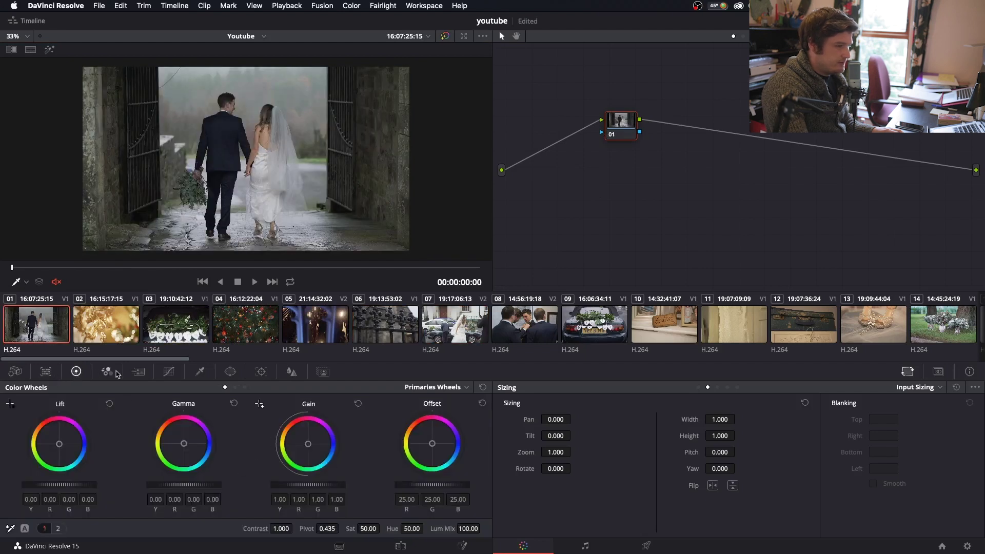
pyautogui.click(169, 371)
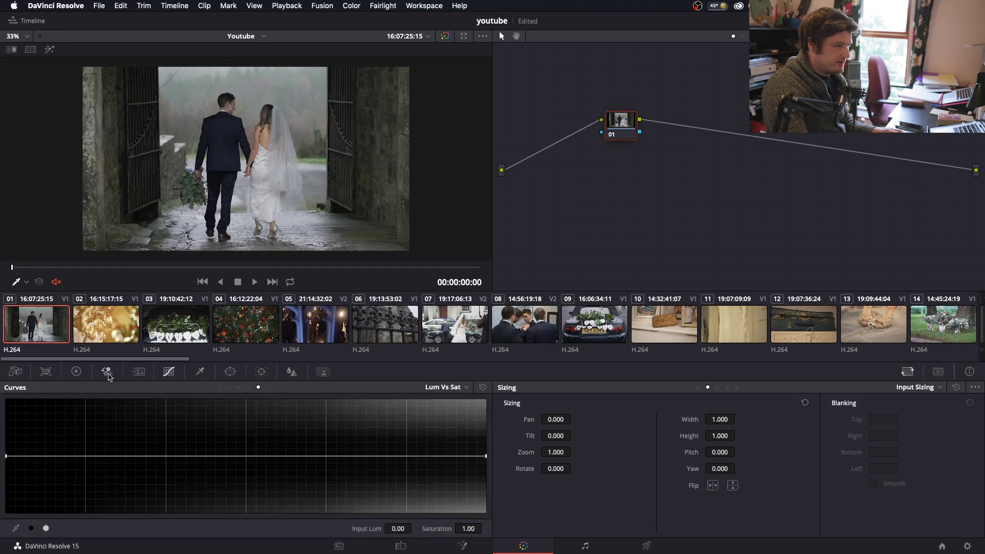
pyautogui.click(75, 372)
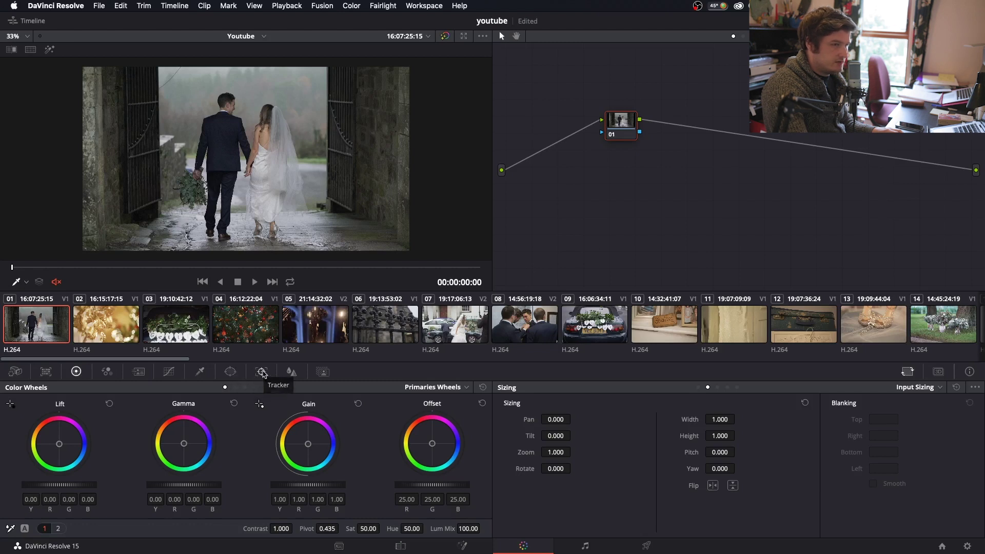
pyautogui.hscroll(1, 410, 323)
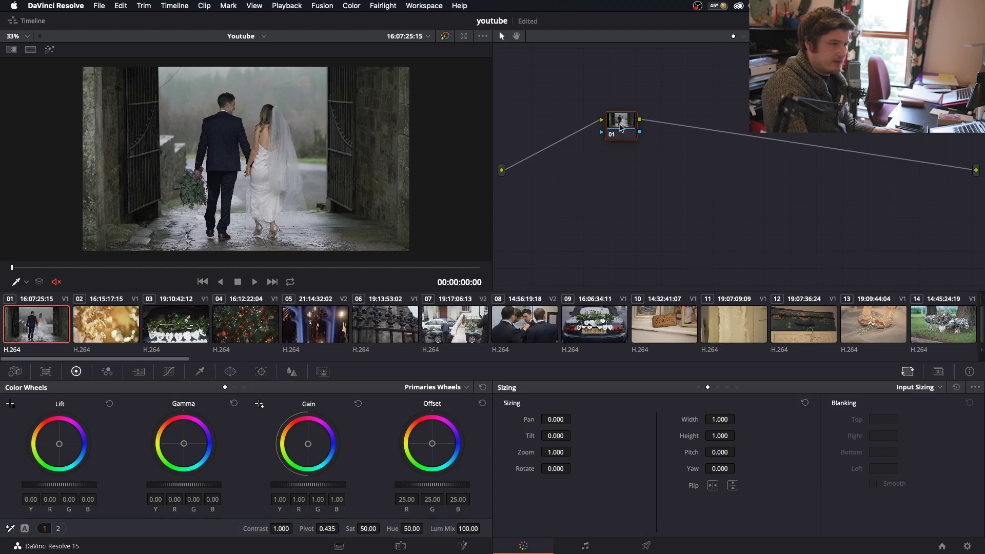
# - Reposition node 01 higher in the first clip's node graph and add a serial node after it
pyautogui.moveTo(624, 124); pyautogui.dragTo(608, 97)
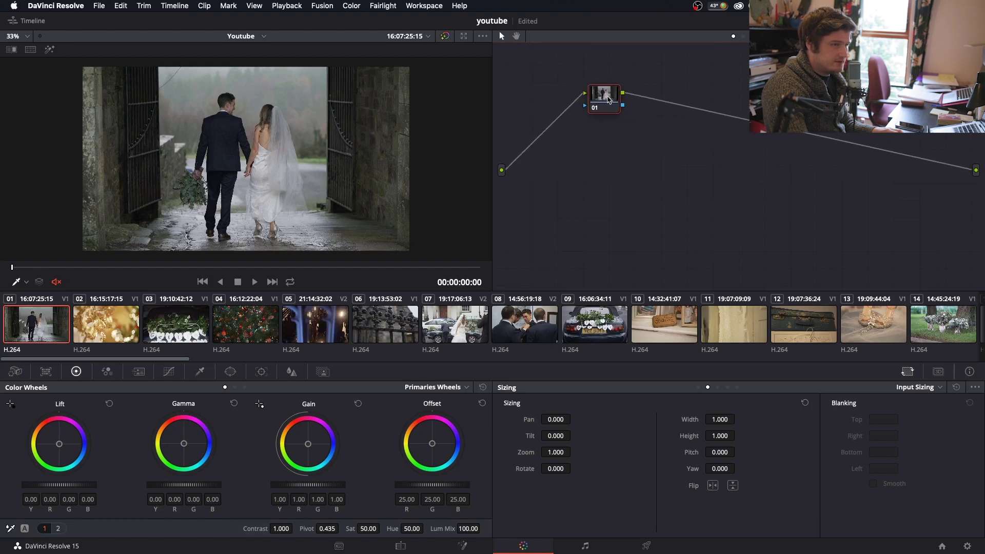
pyautogui.rightClick(607, 98)
pyautogui.moveTo(666, 148)
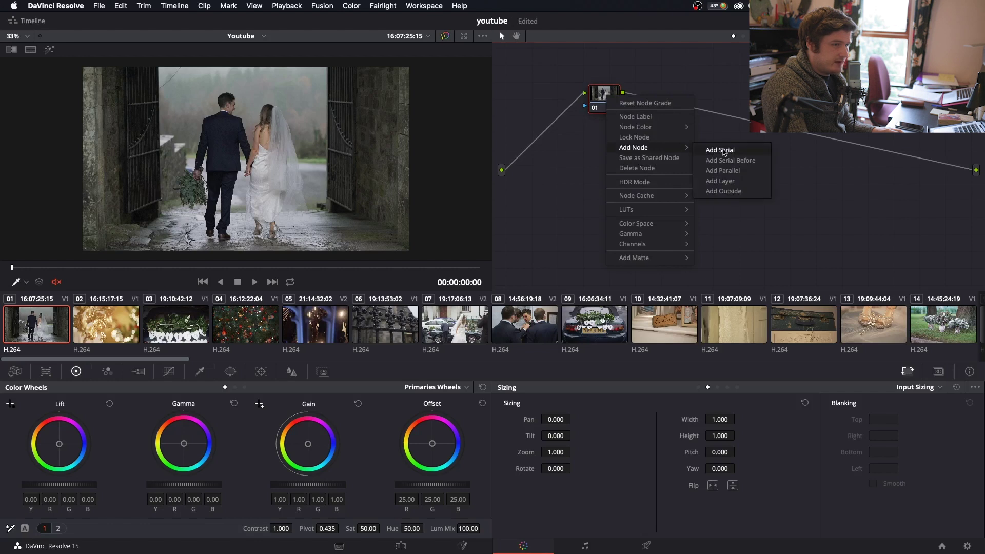
pyautogui.click(724, 152)
# - Label node 02 "Sat" and raise its saturation to 56.80
pyautogui.rightClick(663, 97)
pyautogui.click(672, 117)
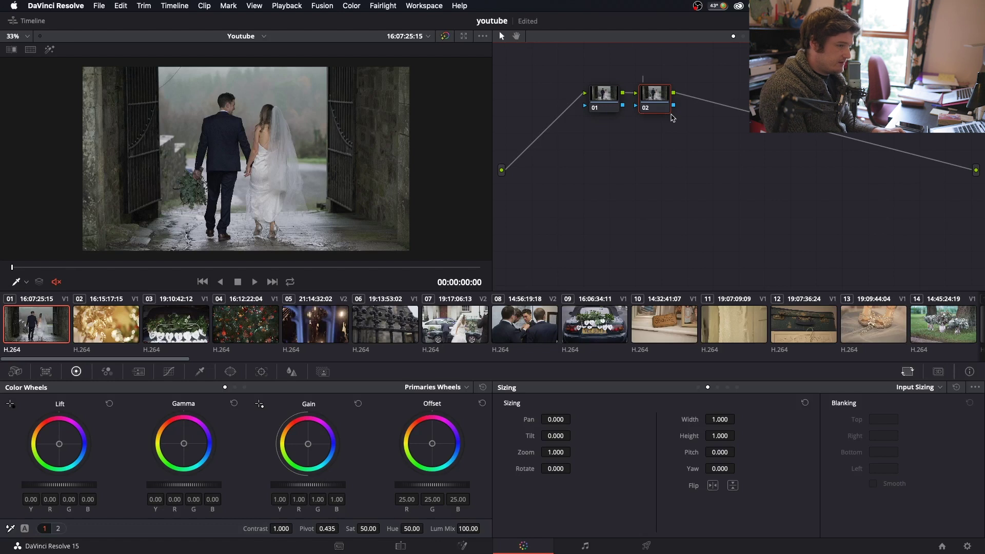
pyautogui.write('Sat')
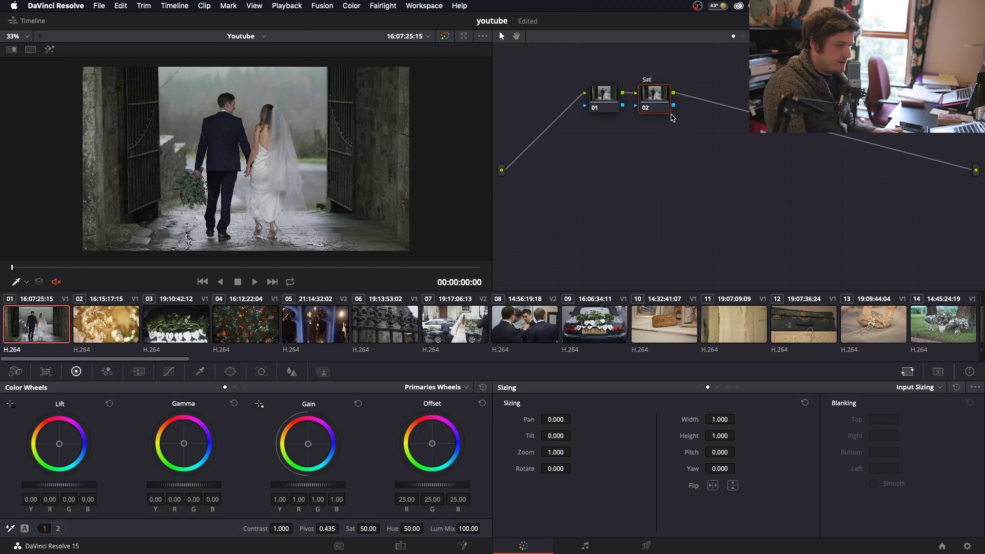
pyautogui.click(368, 527)
pyautogui.moveTo(368, 527); pyautogui.dragTo(370, 528)
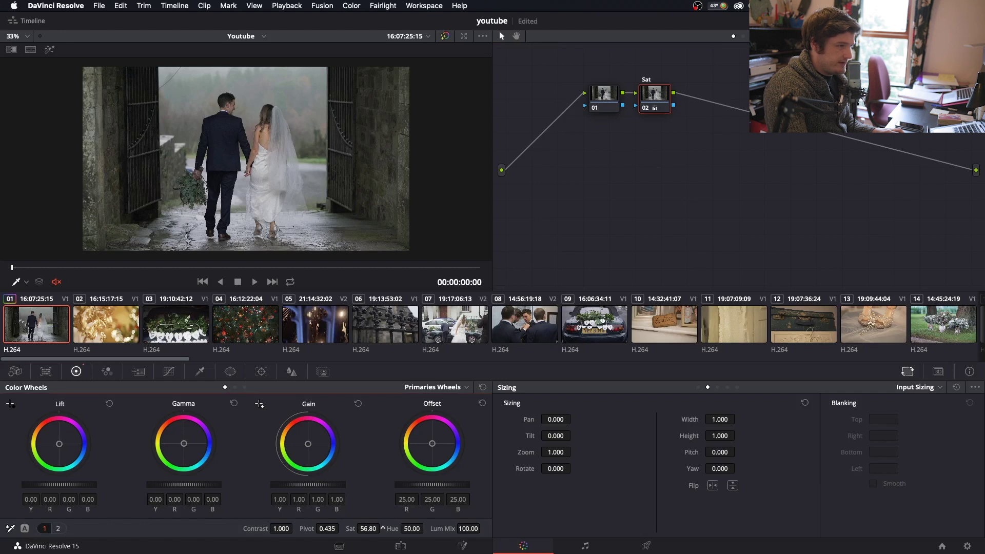
# - Add a serial node after the Sat node and label it "WB"
pyautogui.rightClick(656, 91)
pyautogui.moveTo(688, 144)
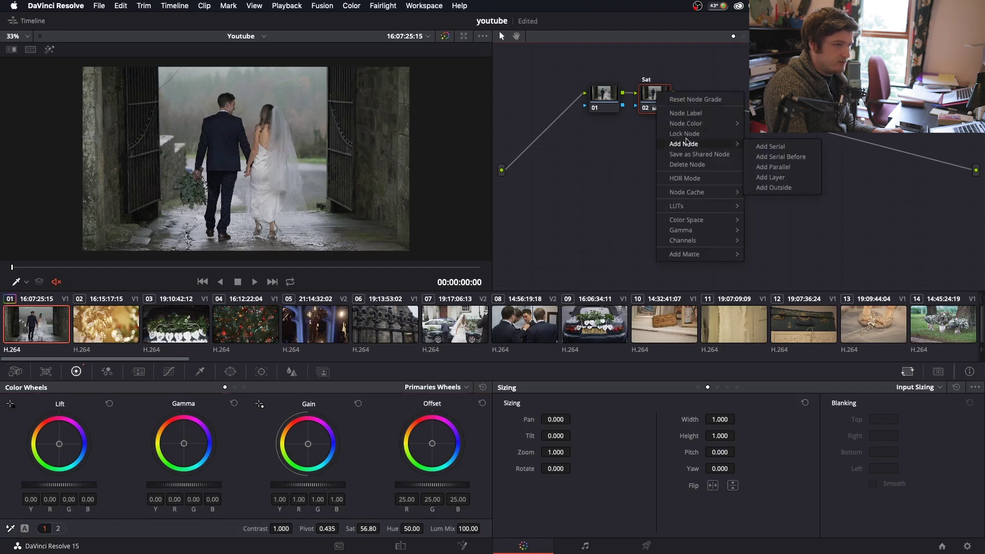
pyautogui.click(759, 145)
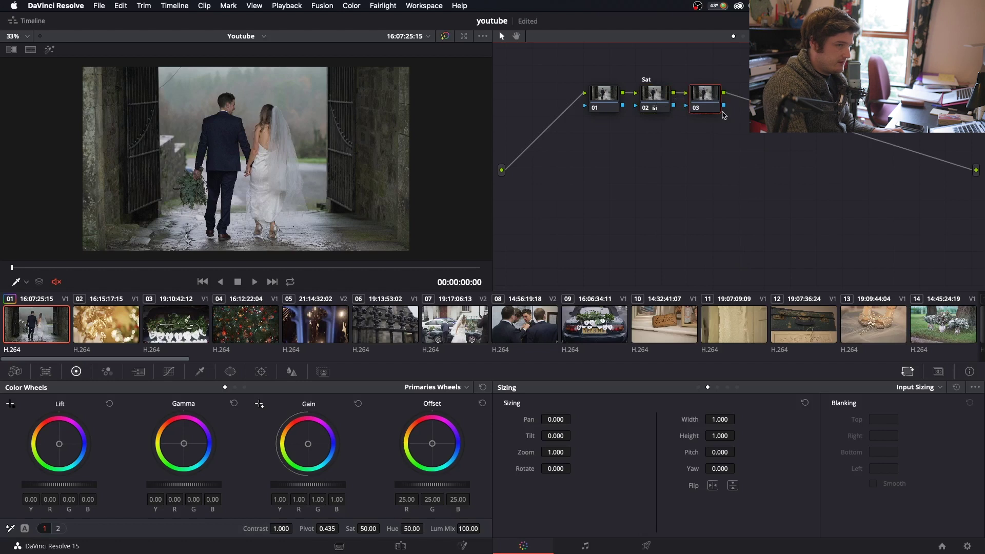
pyautogui.rightClick(705, 94)
pyautogui.click(719, 117)
pyautogui.write('WB')
pyautogui.press('Return')
# - On the WB node's Log wheels, push the shadows toward blue (R -0.11, B 0.11) and warm the highlights (R 0.08, B -0.12) and slightly the midtones
pyautogui.click(244, 387)
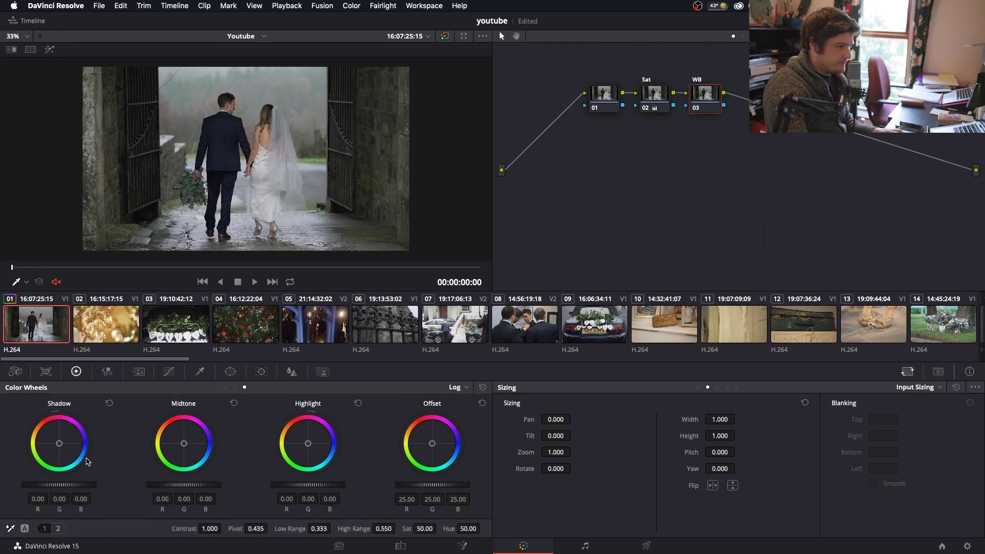
pyautogui.moveTo(60, 444); pyautogui.dragTo(60, 443)
pyautogui.moveTo(183, 443); pyautogui.dragTo(183, 442)
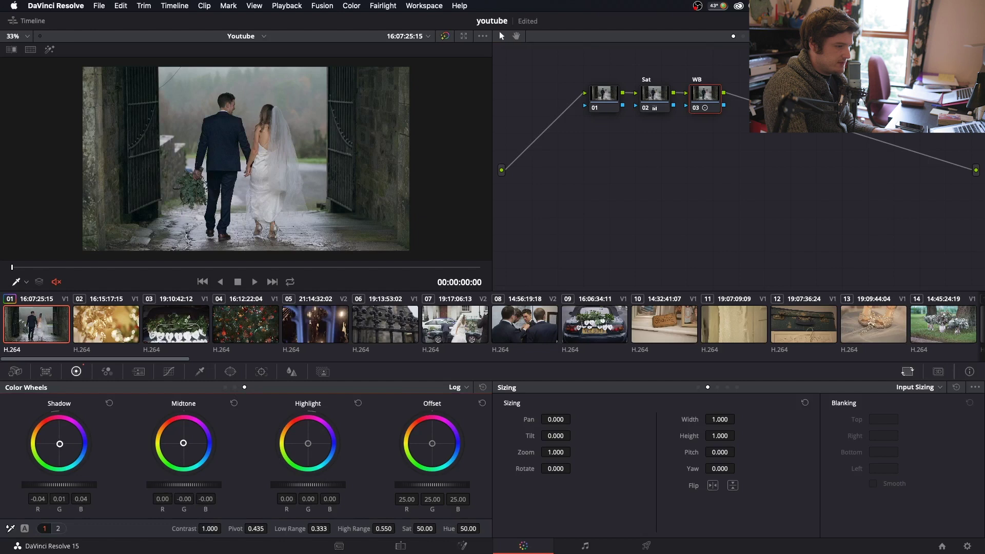
pyautogui.moveTo(311, 447); pyautogui.dragTo(310, 444)
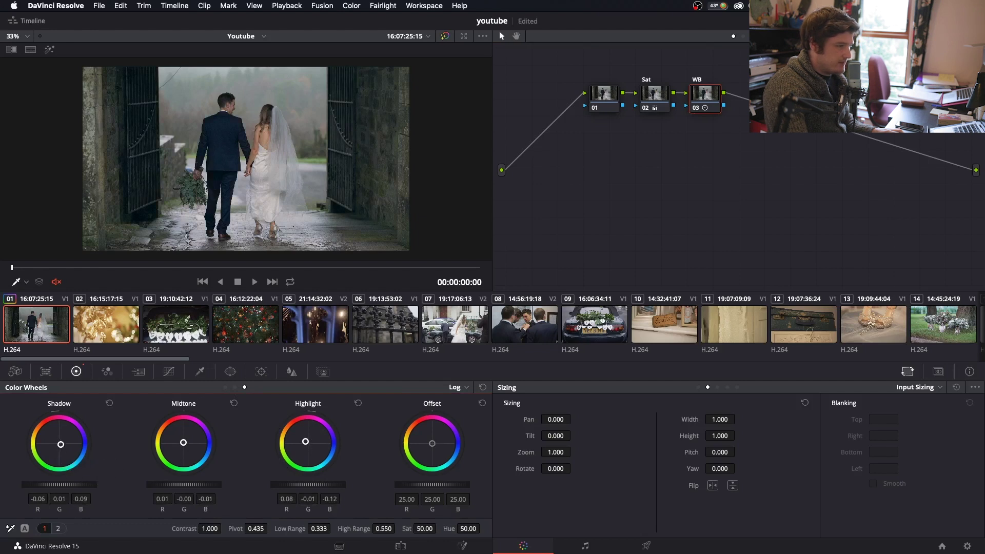
pyautogui.moveTo(185, 447); pyautogui.dragTo(185, 447)
pyautogui.moveTo(61, 449); pyautogui.dragTo(60, 448)
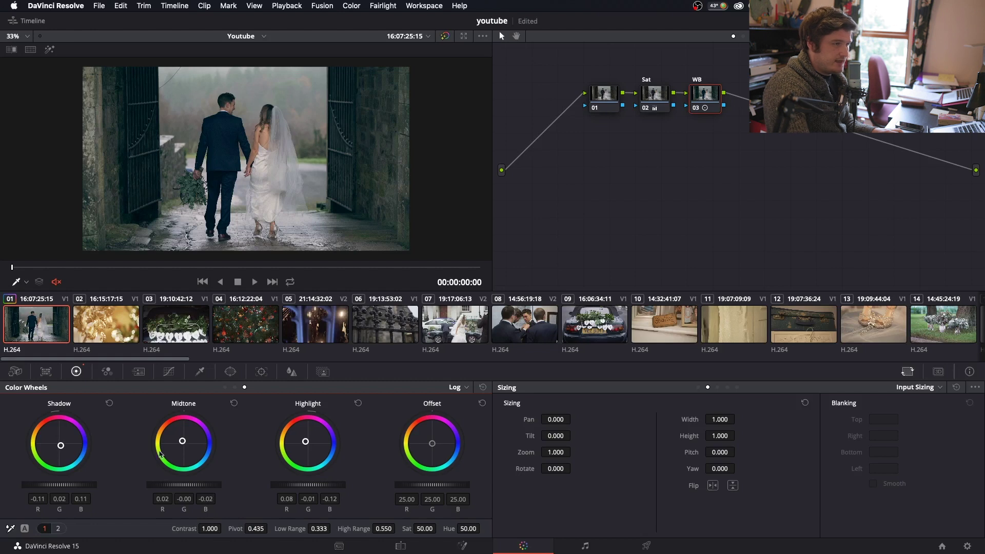
# - Add a serial node after the WB node and give it a label
pyautogui.rightClick(708, 92)
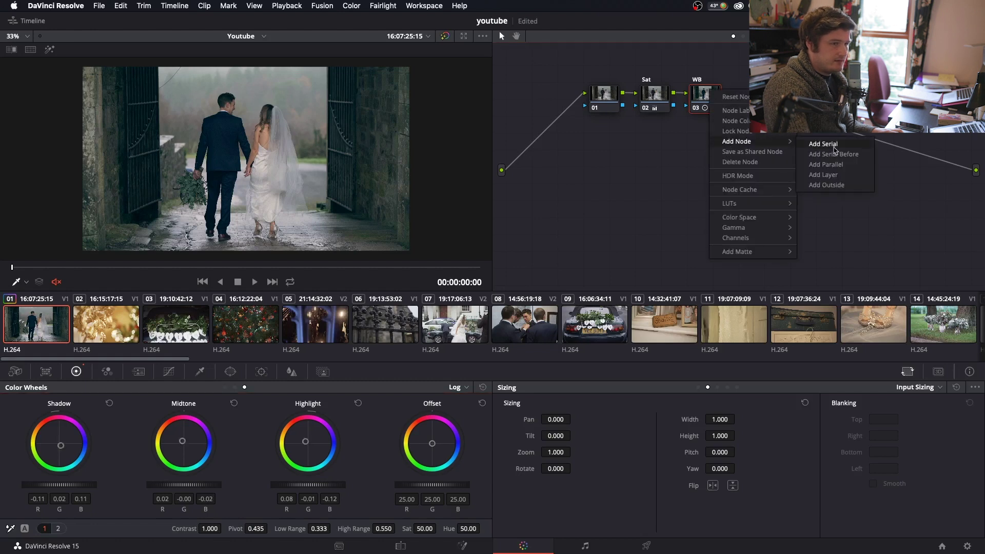
pyautogui.click(835, 146)
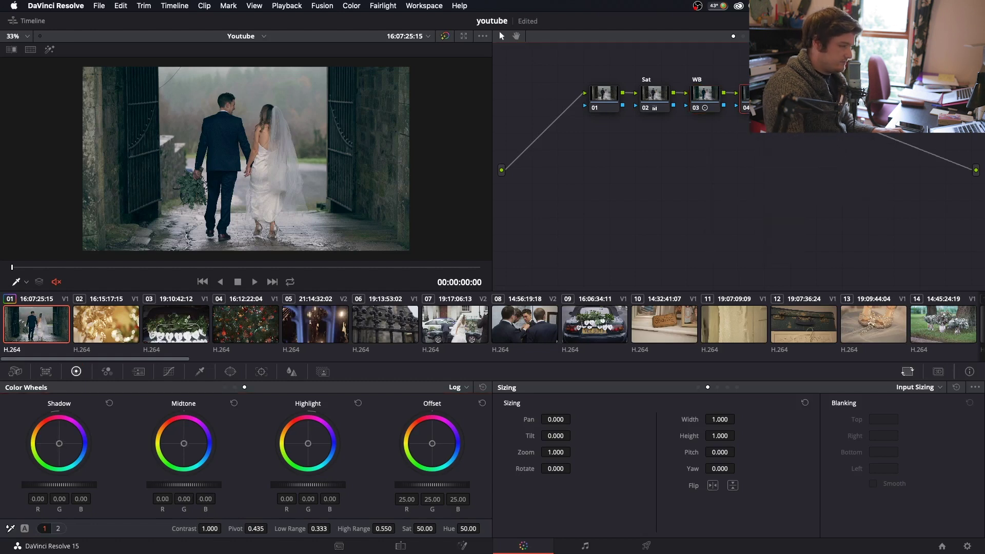
pyautogui.rightClick(757, 97)
pyautogui.click(782, 116)
pyautogui.write('Cin')
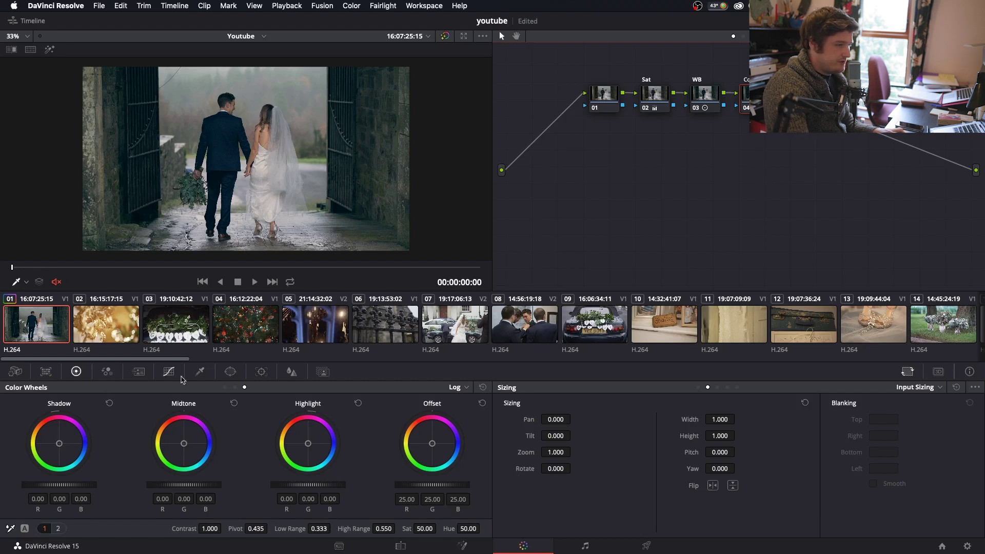
# - Shape node 04's custom curve into a gentle S with highlight, shadow and midtone points, slightly lifting the black point
pyautogui.click(172, 373)
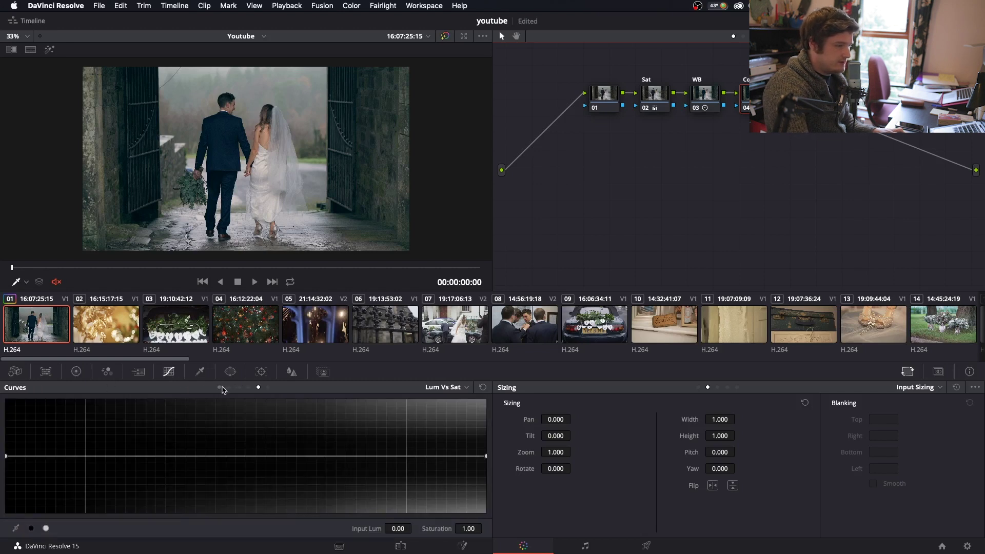
pyautogui.click(220, 387)
pyautogui.click(289, 426)
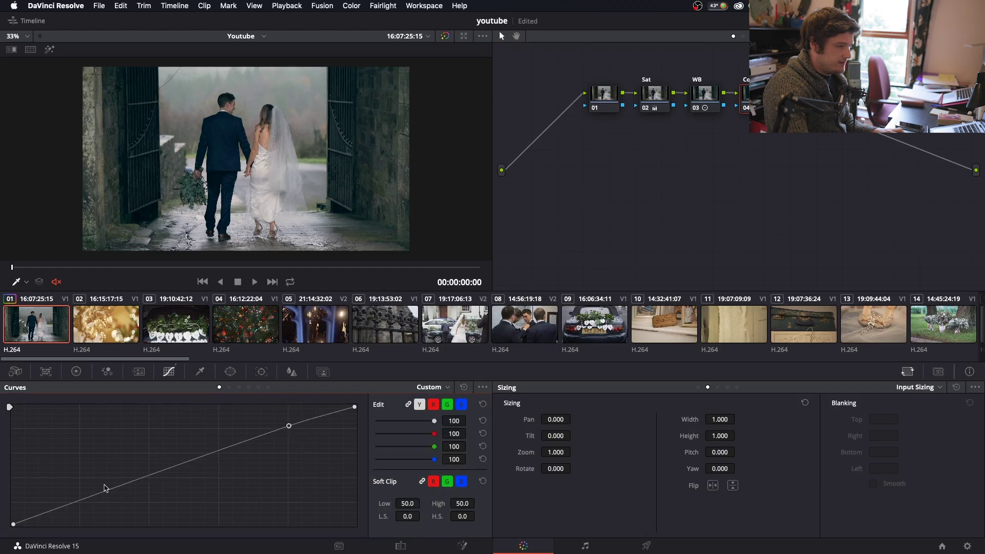
pyautogui.click(80, 503)
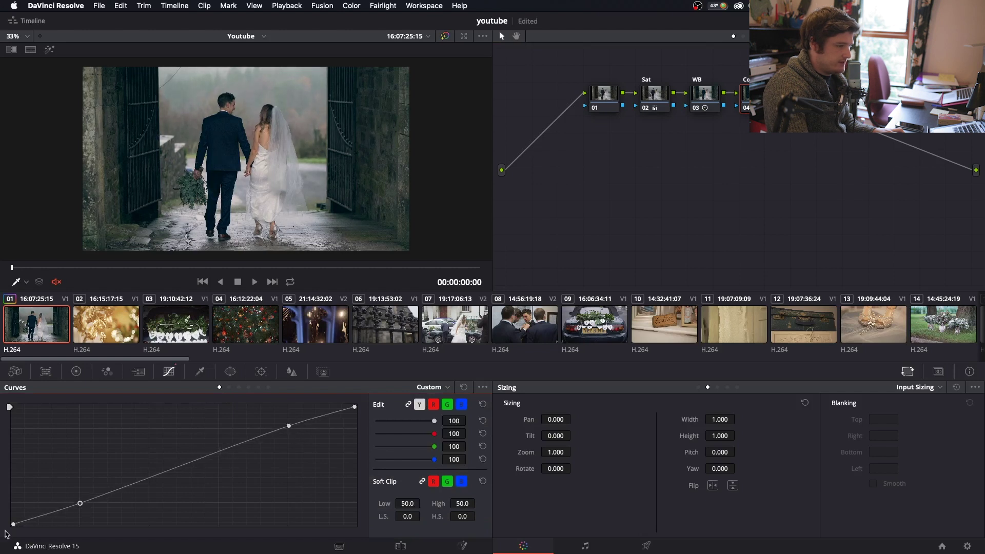
pyautogui.moveTo(13, 526); pyautogui.dragTo(72, 504)
pyautogui.moveTo(289, 426); pyautogui.dragTo(287, 423)
pyautogui.click(189, 463)
pyautogui.moveTo(189, 464); pyautogui.dragTo(189, 462)
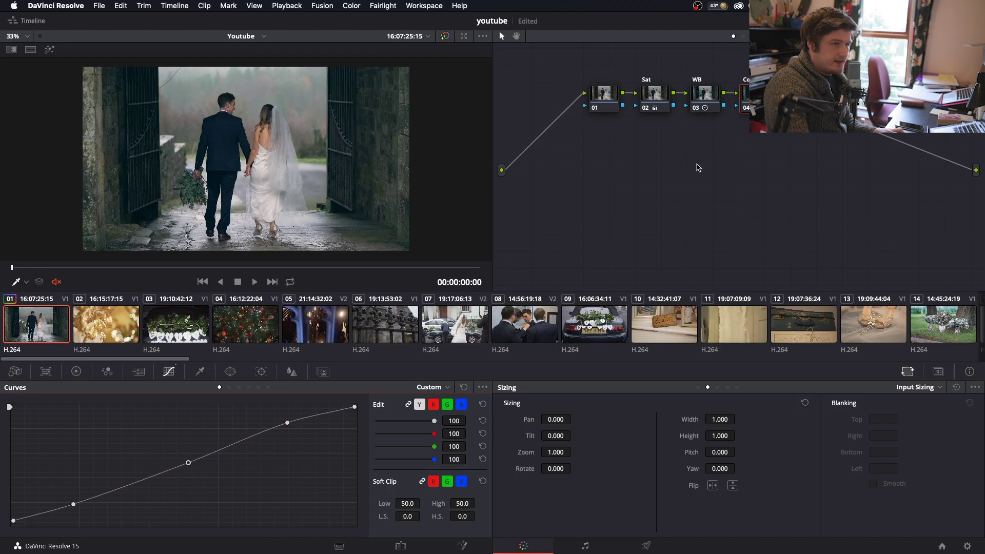
# - Add a serial node after node 04, leaving its node color at the default
pyautogui.rightClick(762, 134)
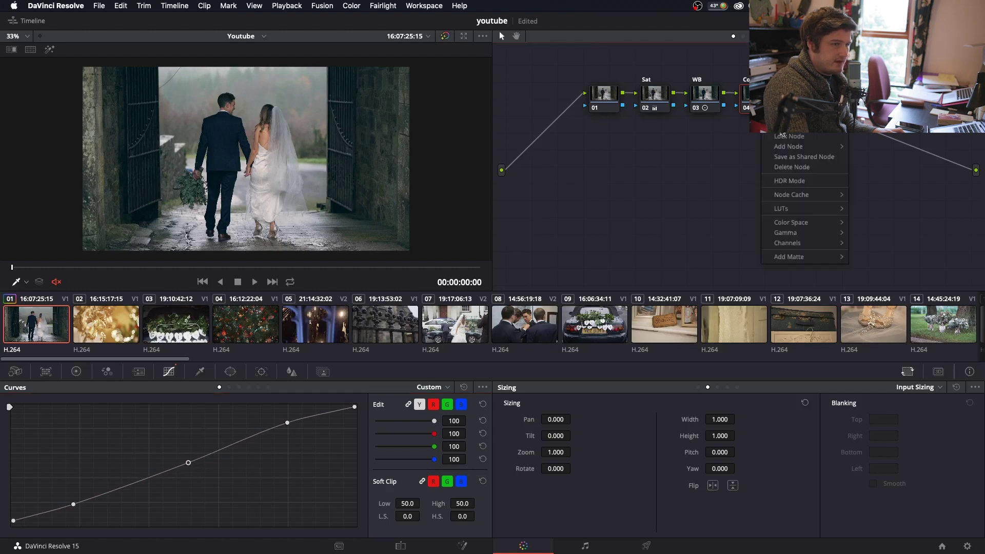
pyautogui.moveTo(806, 148)
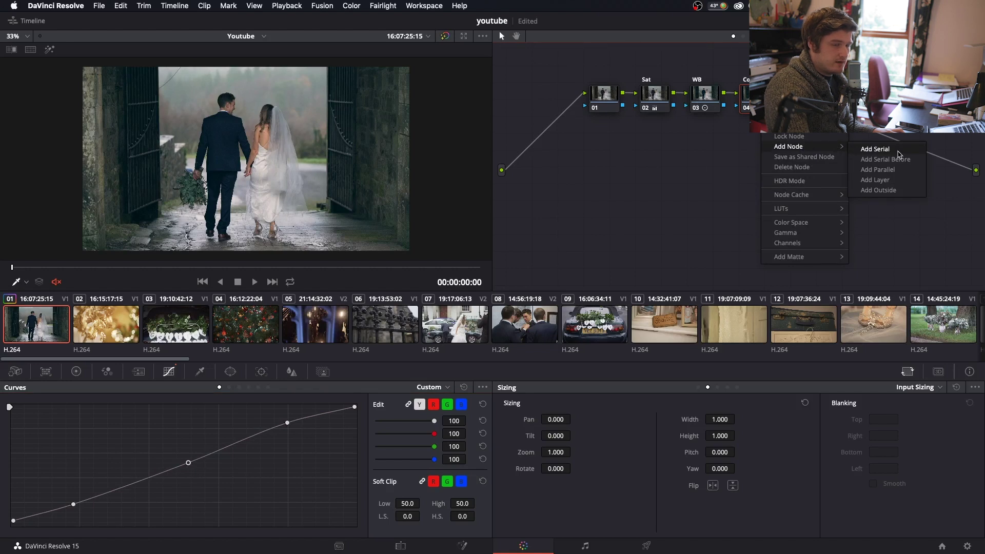
pyautogui.click(897, 154)
pyautogui.rightClick(812, 95)
pyautogui.moveTo(841, 124)
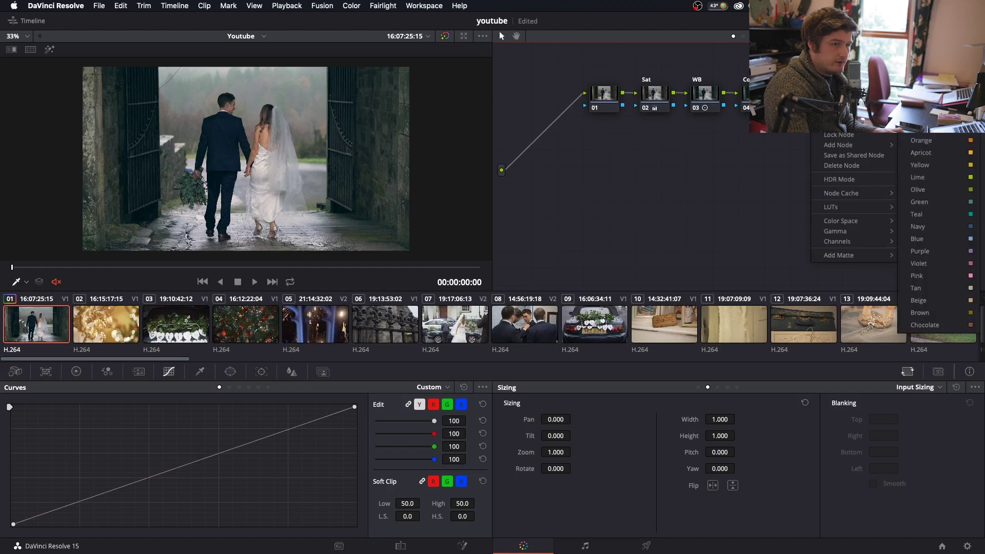
pyautogui.press('Escape')
# - On the new node's Log wheels, tint shadows teal-blue (R -0.21, B 0.22), warm midtones (R 0.10, B -0.11) and highlights (R 0.08, B -0.13), and set saturation to 49.20
pyautogui.click(76, 371)
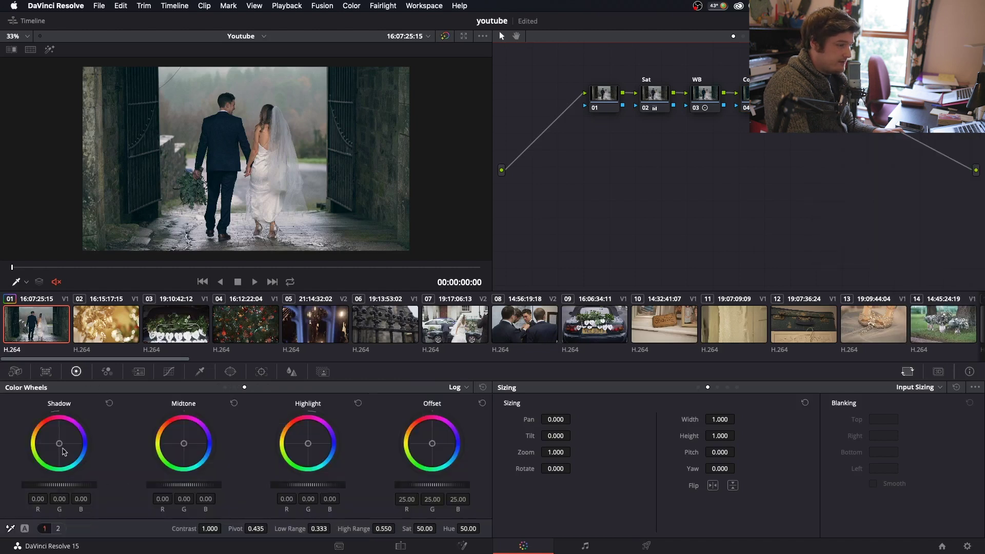
pyautogui.moveTo(59, 444); pyautogui.dragTo(58, 445)
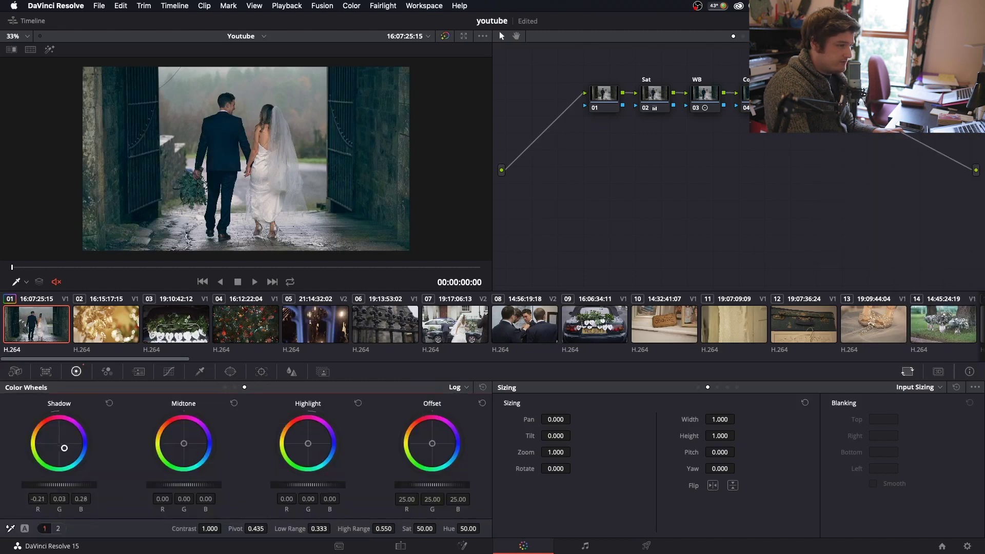
pyautogui.moveTo(188, 444); pyautogui.dragTo(186, 442)
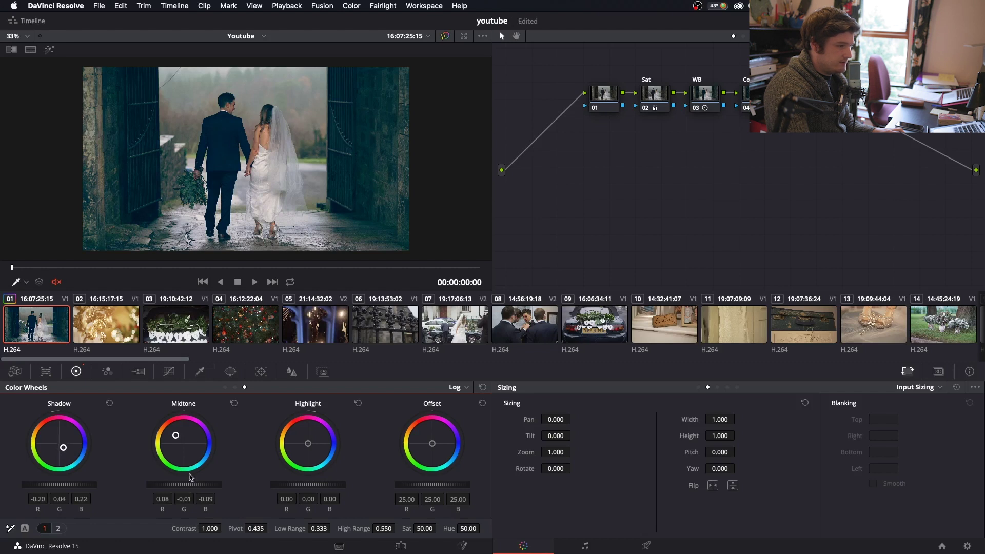
pyautogui.moveTo(309, 446); pyautogui.dragTo(307, 444)
pyautogui.moveTo(420, 529); pyautogui.dragTo(414, 529)
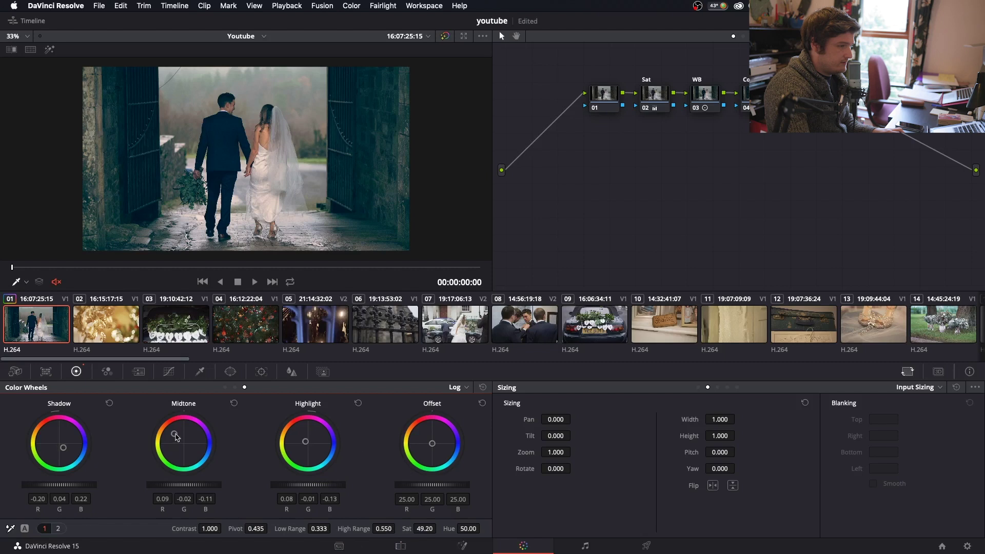
pyautogui.moveTo(78, 456); pyautogui.dragTo(77, 458)
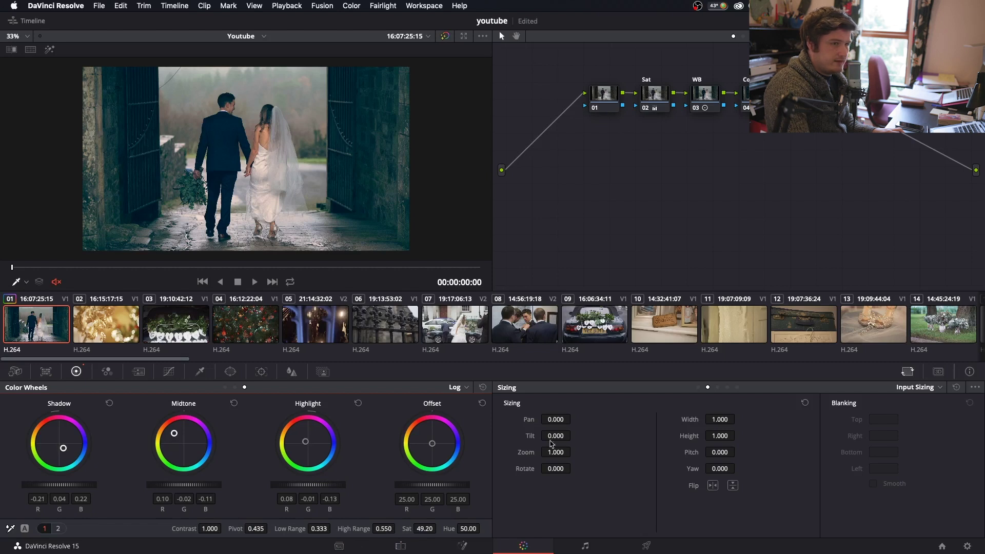
# - Set the Sat node's High Range to 0.440 and reselect the last node in the chain
pyautogui.click(651, 93)
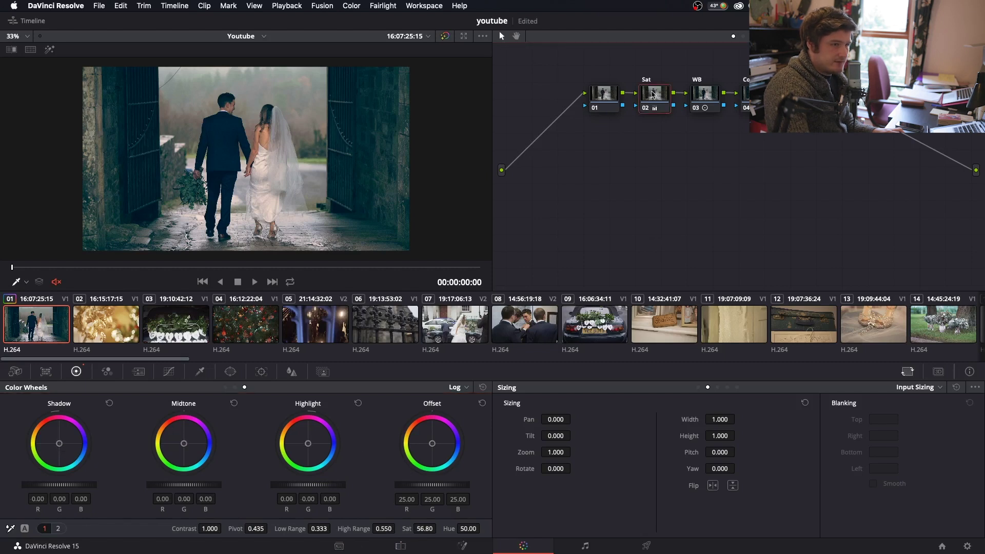
pyautogui.moveTo(384, 528); pyautogui.dragTo(398, 528)
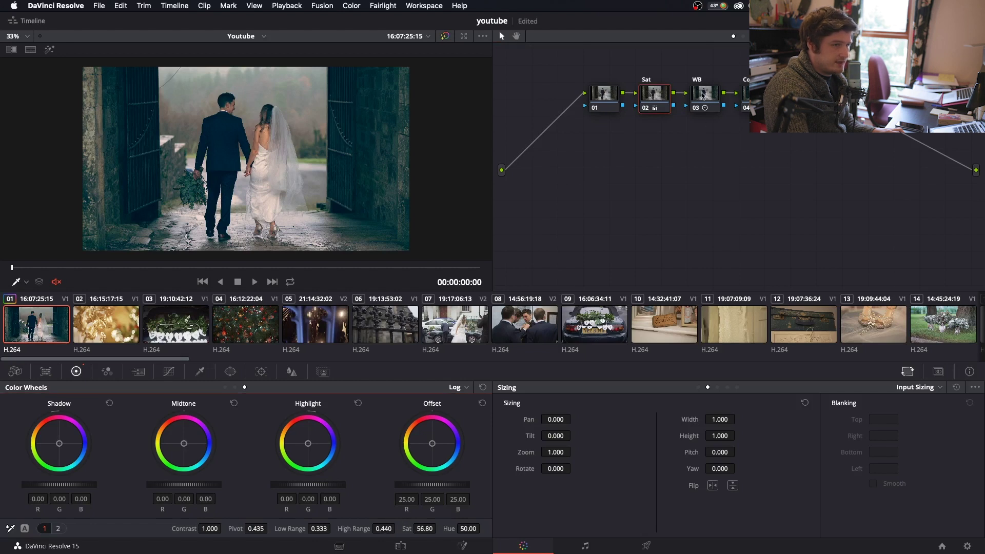
pyautogui.click(632, 95)
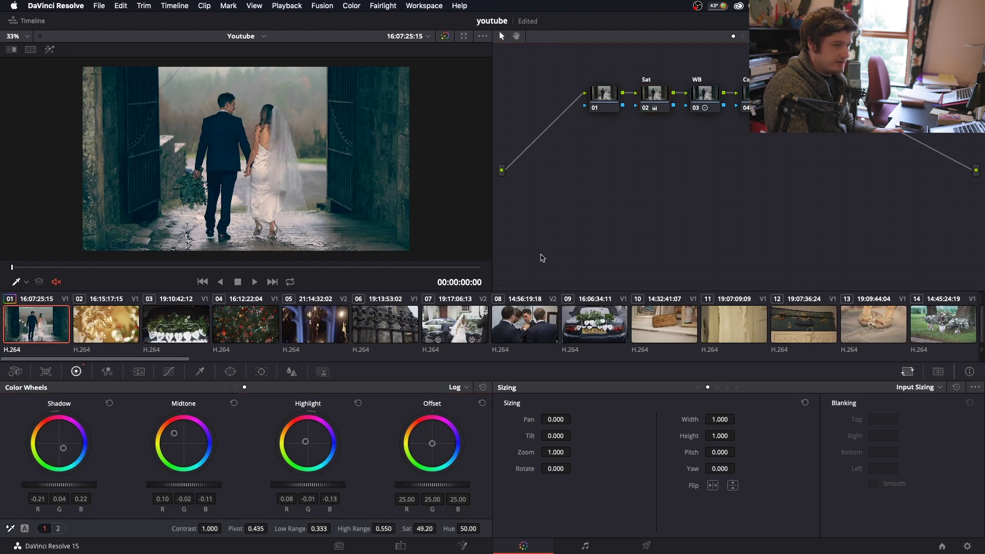
# - Try to add another serial node at the end of the chain and place a circular window over the bride
pyautogui.rightClick(810, 105)
pyautogui.moveTo(844, 145)
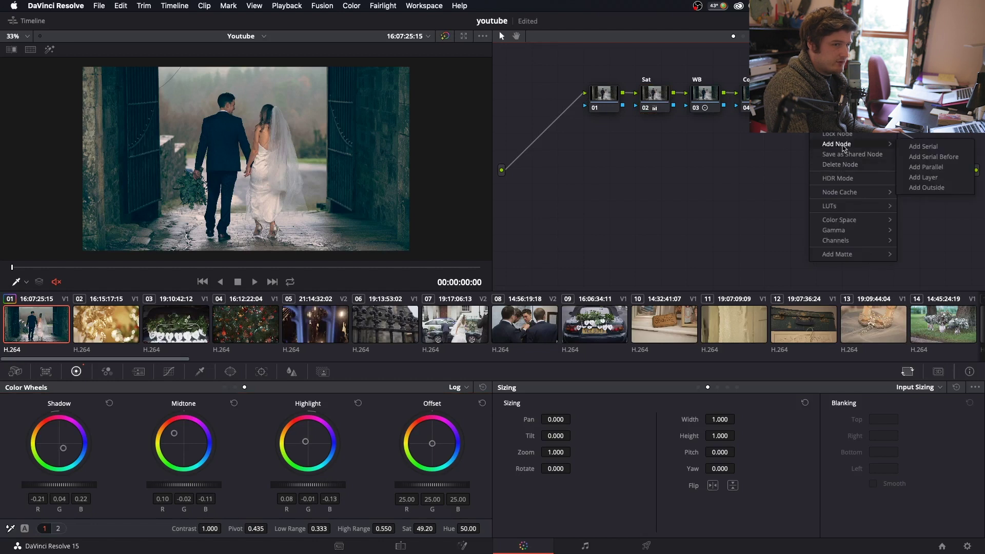
pyautogui.click(903, 146)
pyautogui.click(230, 373)
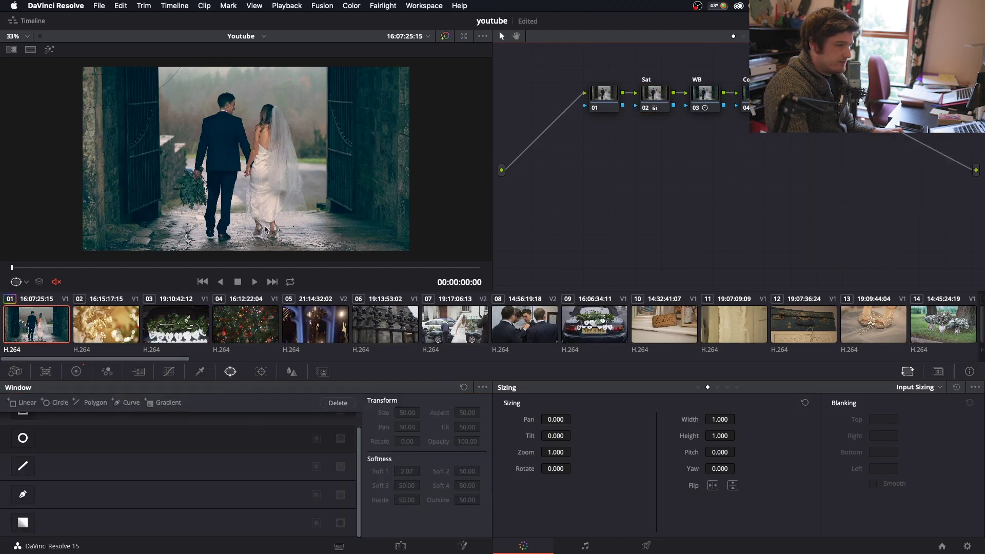
pyautogui.scroll(1, 265, 229)
pyautogui.scroll(1, 204, 438)
pyautogui.click(22, 443)
pyautogui.moveTo(271, 115); pyautogui.dragTo(270, 111)
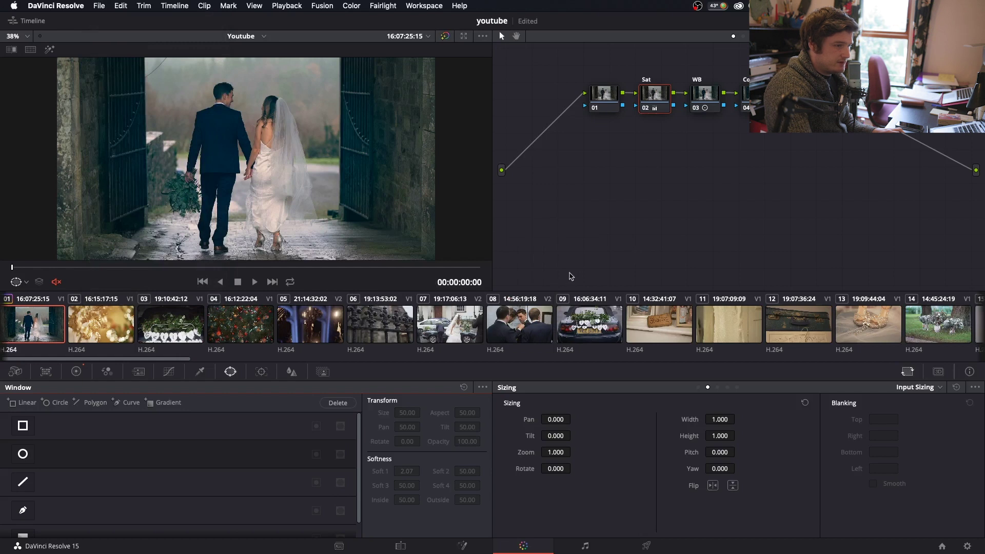
# - Switch to the Deliver page and choose the Premiere XML render preset
pyautogui.scroll(1, 230, 316)
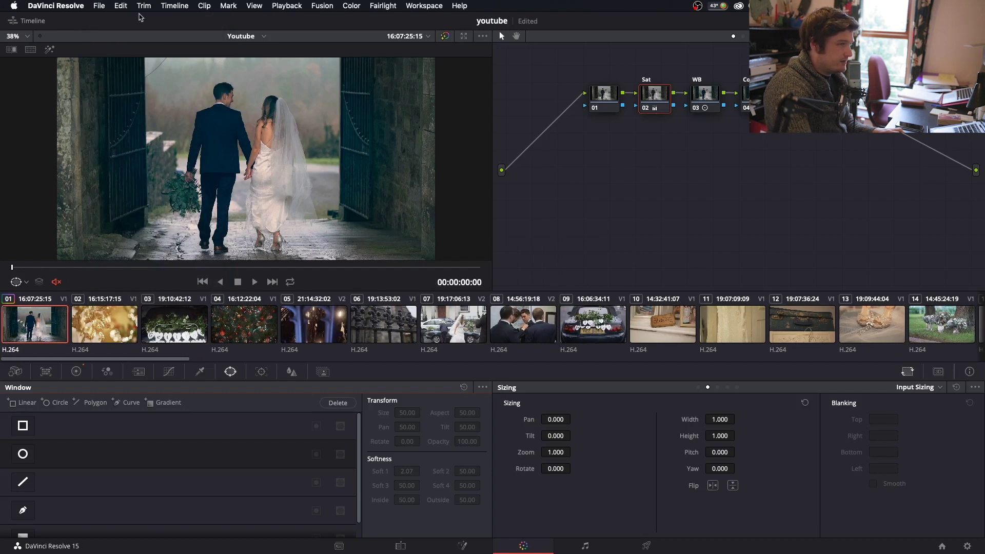
pyautogui.scroll(-3, 372, 195)
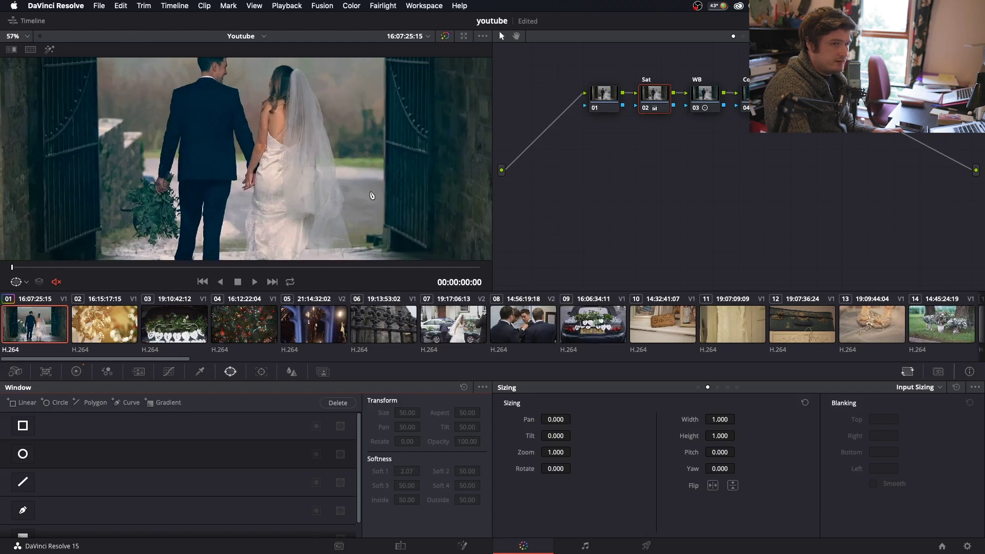
pyautogui.click(647, 549)
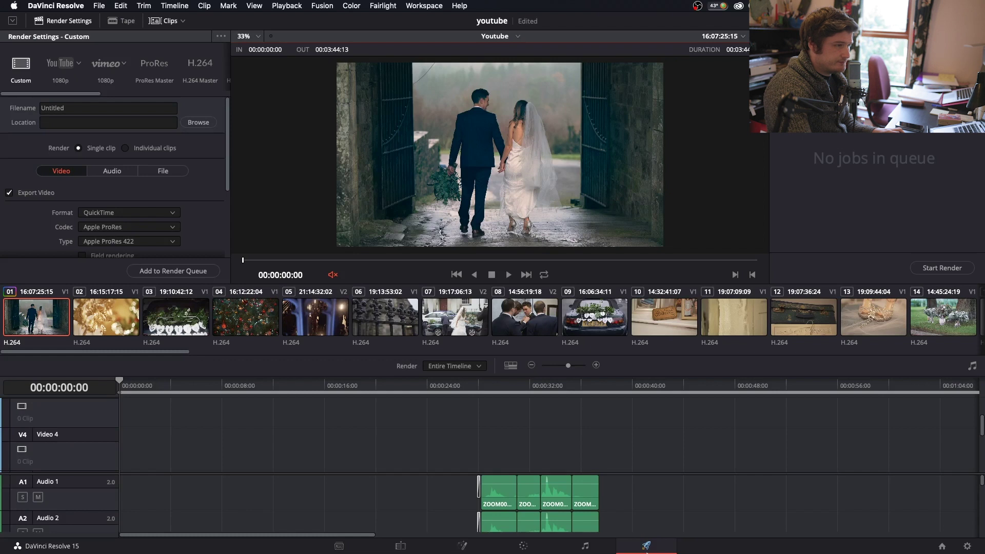
pyautogui.hscroll(10, 147, 89)
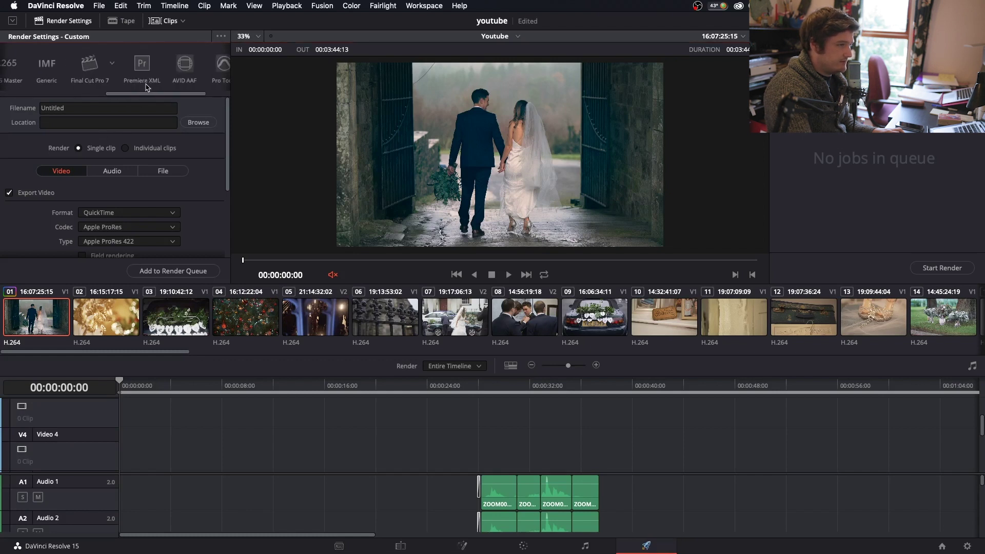
pyautogui.click(142, 66)
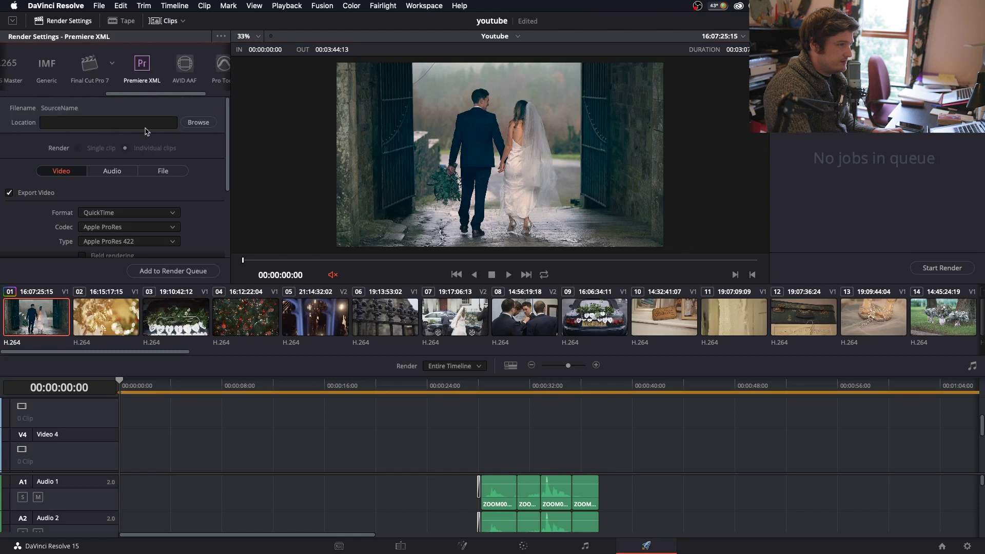
# - Set the render location to the Day Two folder inside Youtube on the external edit drive
pyautogui.click(206, 126)
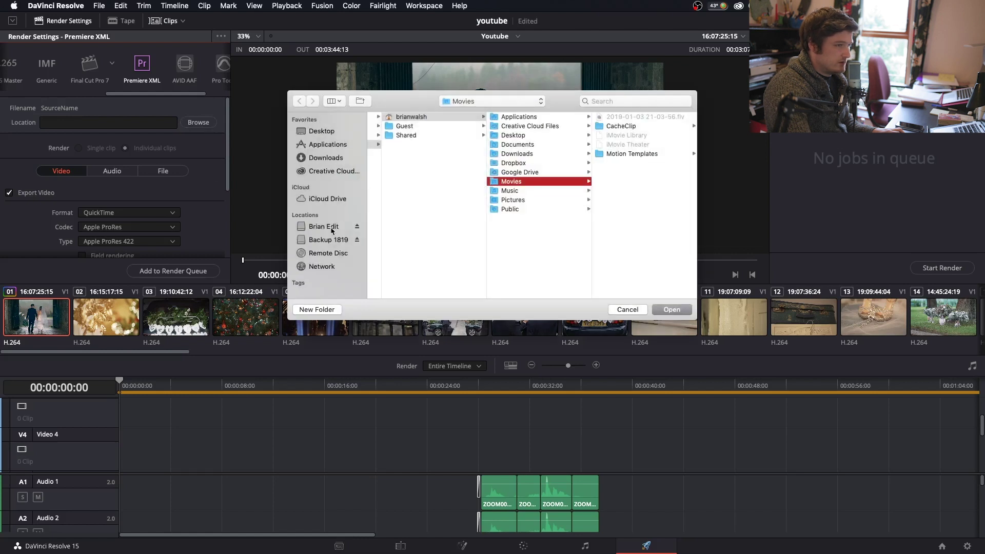
pyautogui.click(331, 231)
pyautogui.click(411, 172)
pyautogui.click(516, 137)
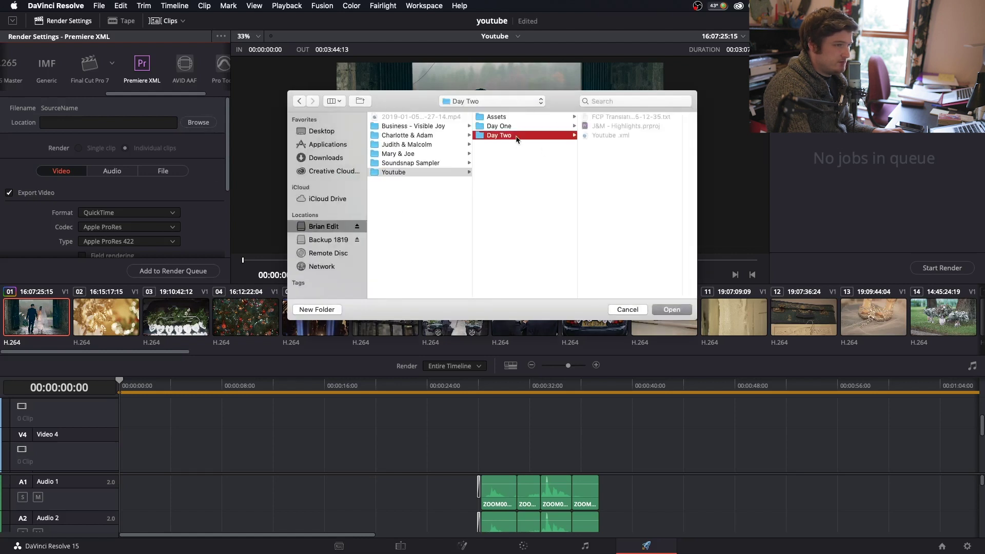
pyautogui.click(667, 310)
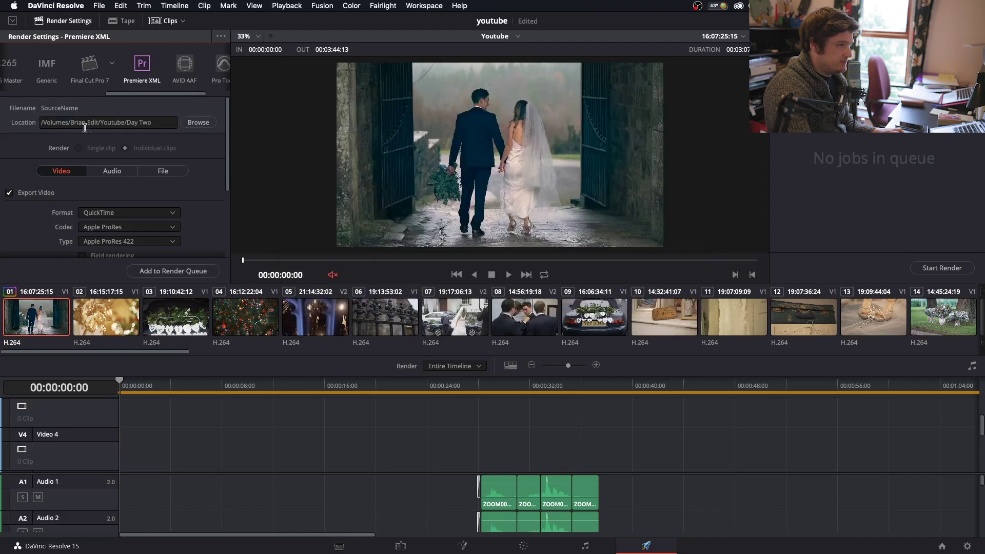
# - Set the video type to Apple ProRes 422 HQ and add the timeline to the render queue
pyautogui.scroll(-2, 46, 223)
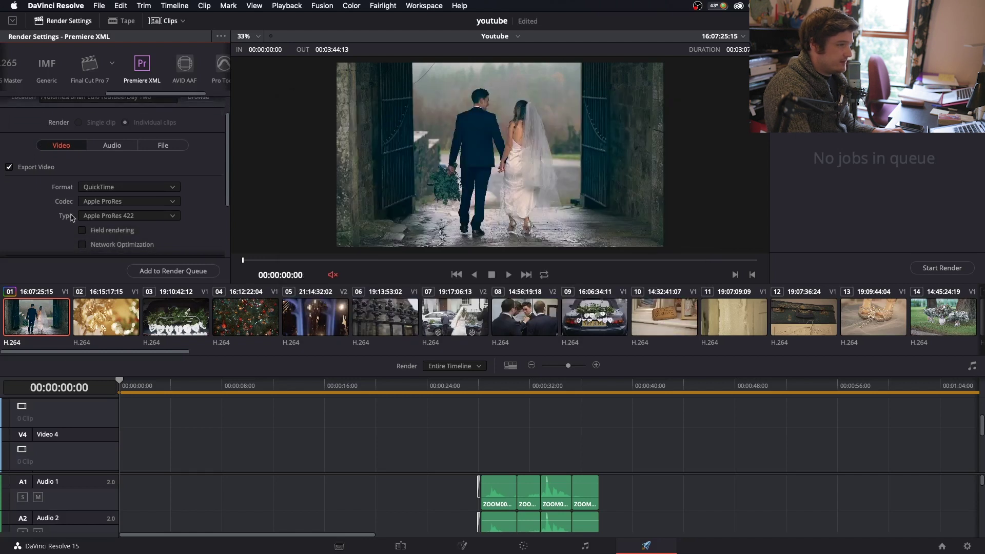
pyautogui.click(151, 217)
pyautogui.click(160, 242)
pyautogui.scroll(-5, 42, 238)
pyautogui.scroll(-1, 42, 239)
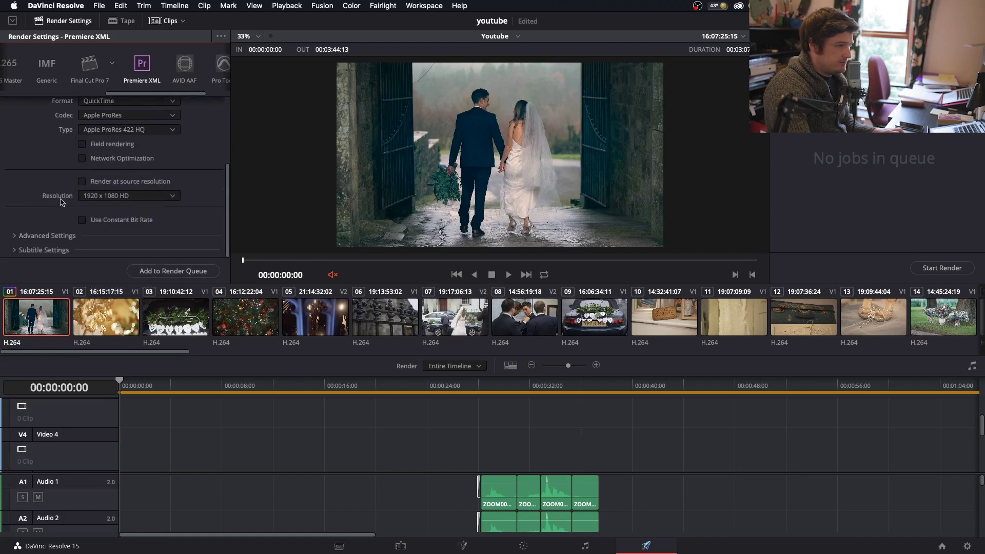
pyautogui.click(174, 272)
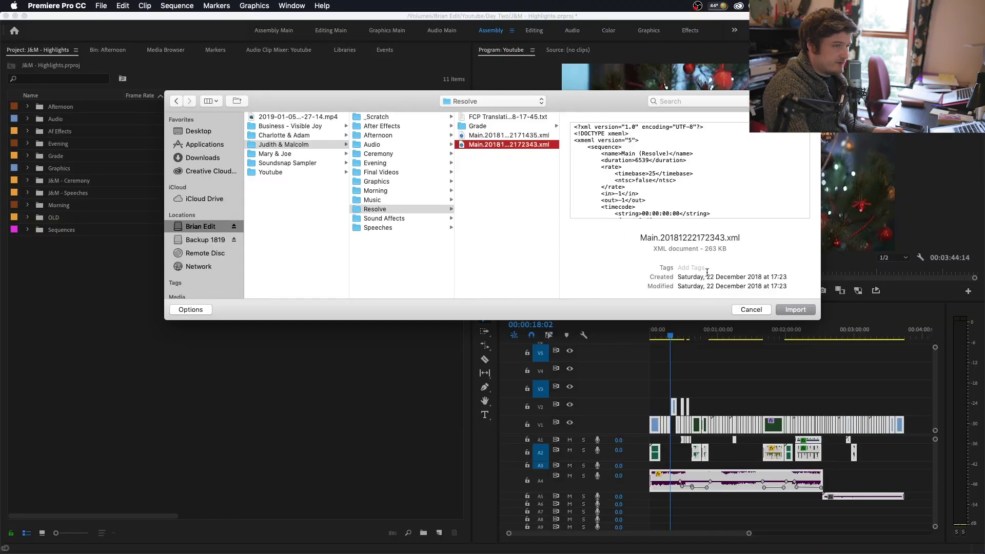
# - In Premiere Pro, import Main.20181222172343.xml from the Resolve folder into the highlights project
pyautogui.moveTo(423, 103); pyautogui.dragTo(347, 77)
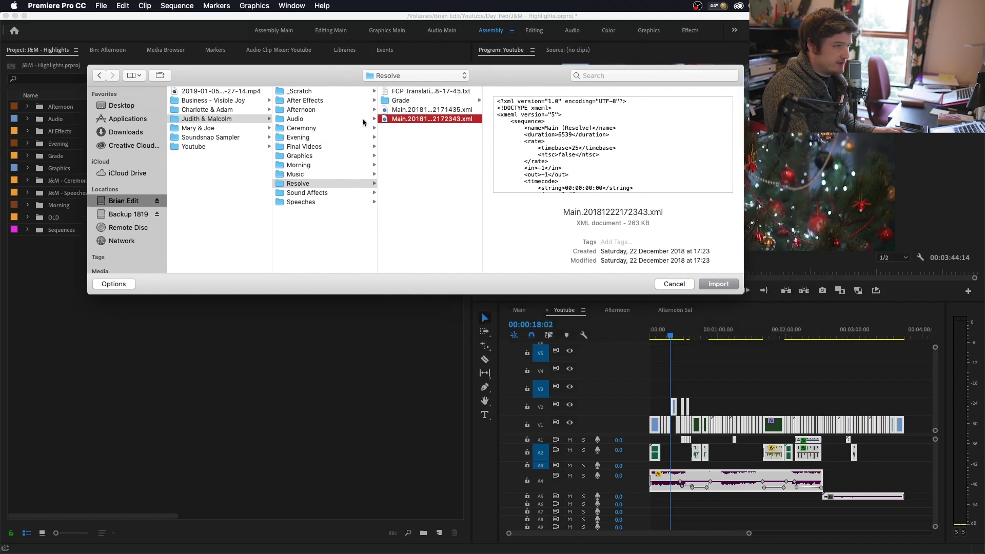
pyautogui.moveTo(317, 63); pyautogui.dragTo(366, 128)
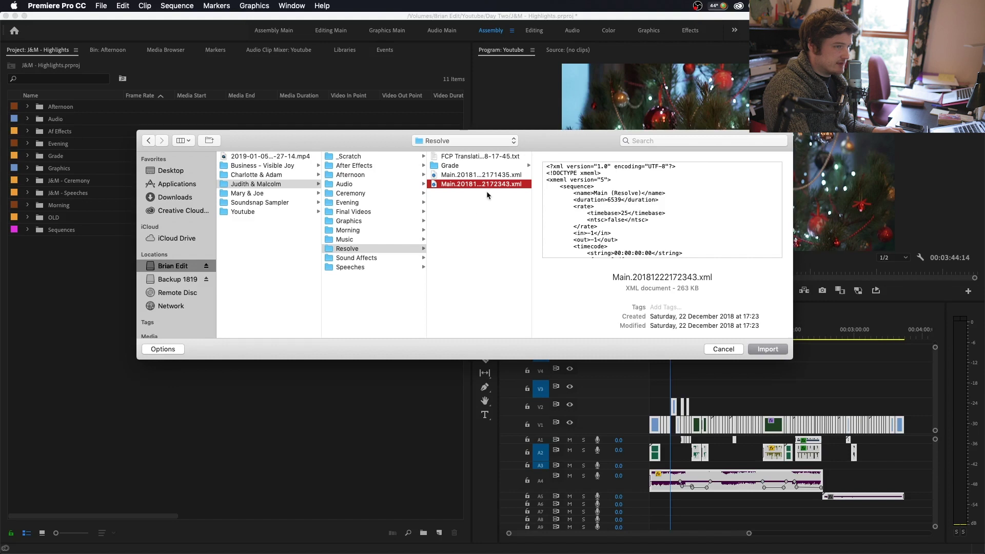
pyautogui.click(765, 351)
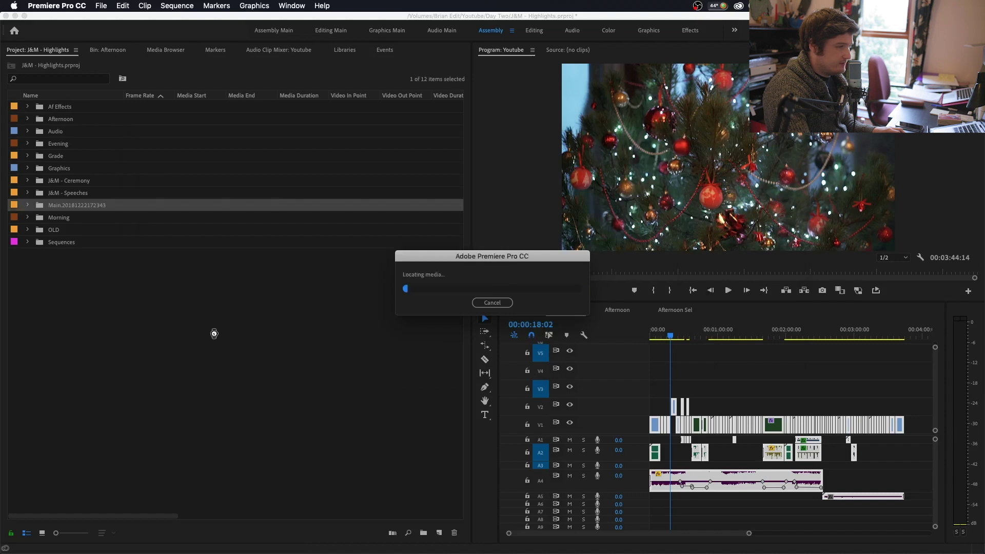
# - Place the Main (Resolve) sequence on track V3 of the Youtube timeline and delete its linked audio
pyautogui.moveTo(77, 463); pyautogui.dragTo(623, 398)
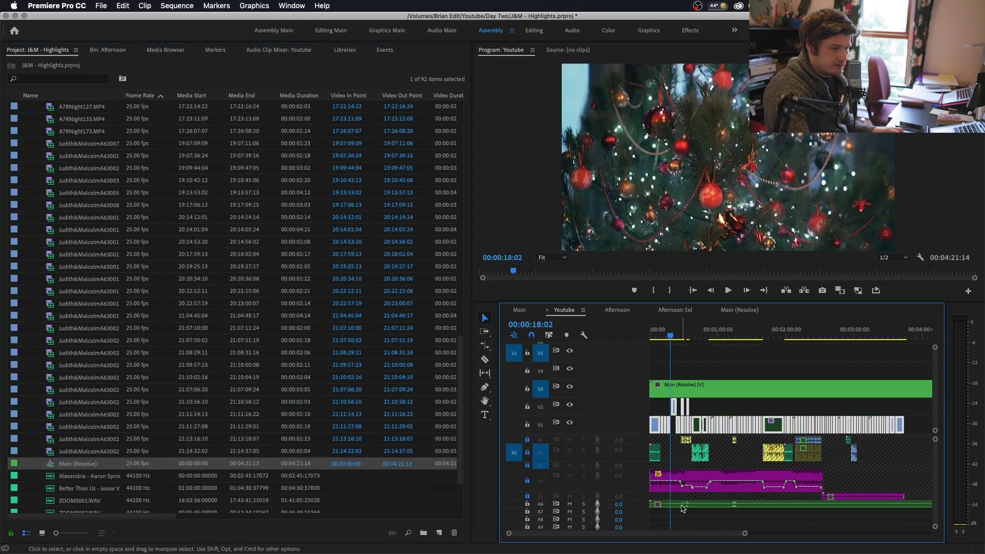
pyautogui.press('Delete')
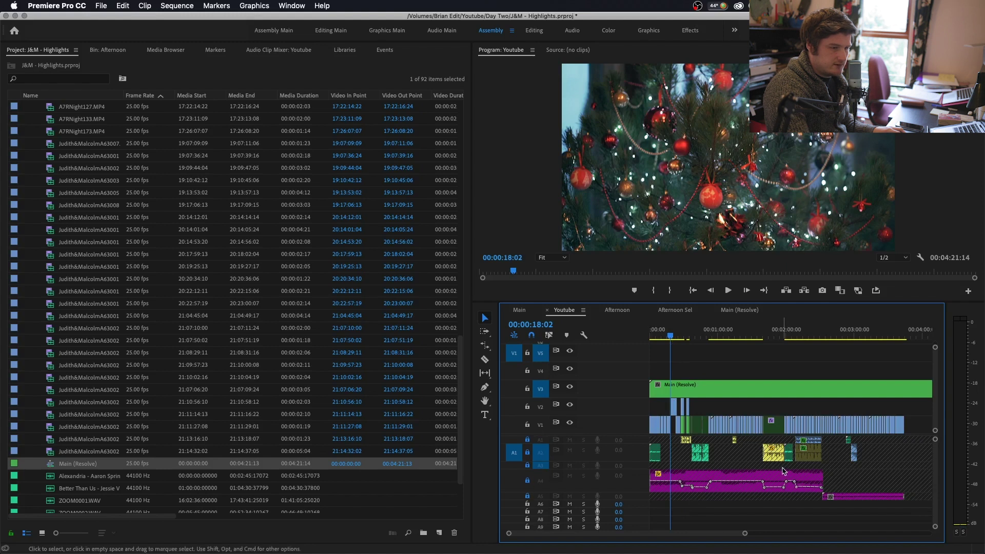
# - Split the Main (Resolve) clip on V3 at 00:01:13:07 and at the end of the a7r053 shot beneath it
pyautogui.moveTo(670, 336); pyautogui.dragTo(732, 338)
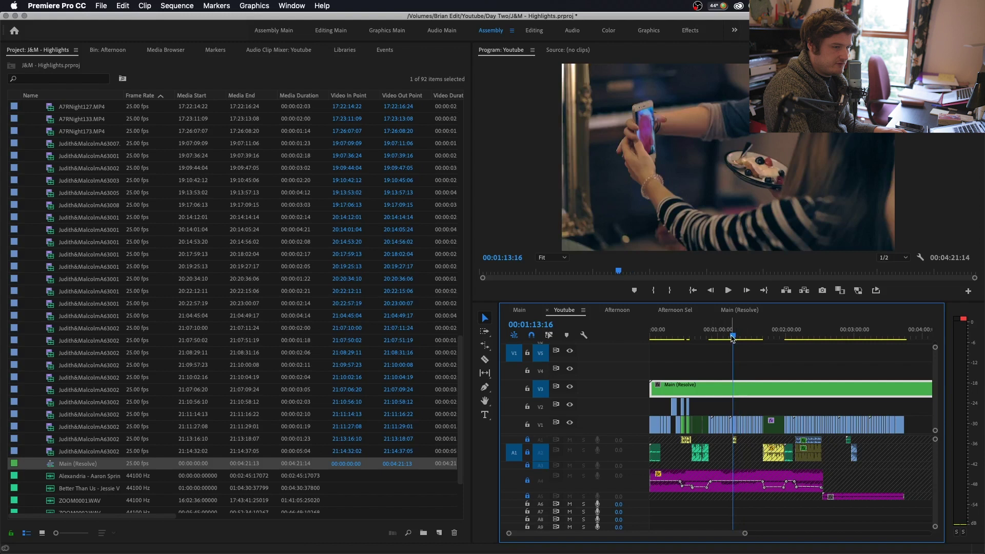
pyautogui.press('=')
pyautogui.press('=')
pyautogui.press('=')
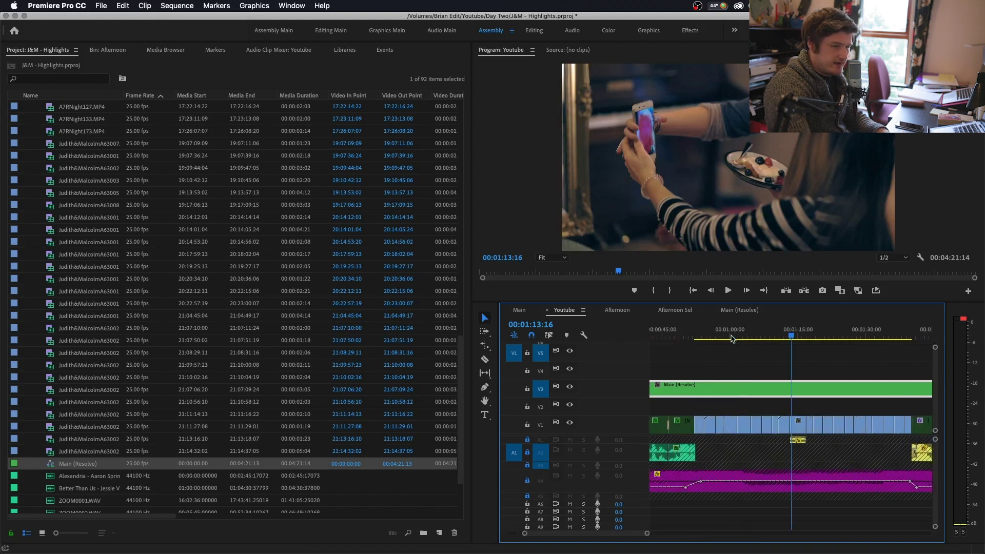
pyautogui.moveTo(793, 337); pyautogui.dragTo(789, 340)
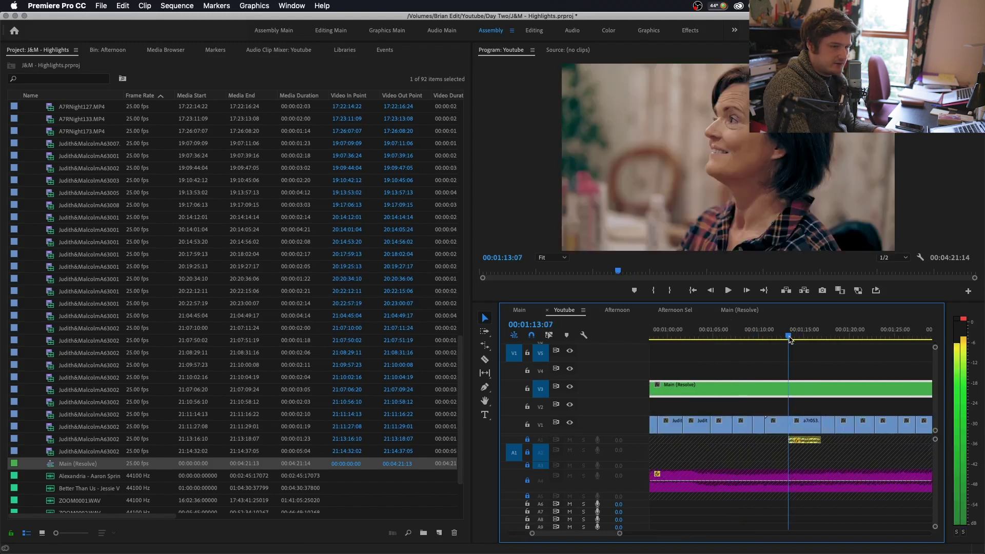
pyautogui.press('c')
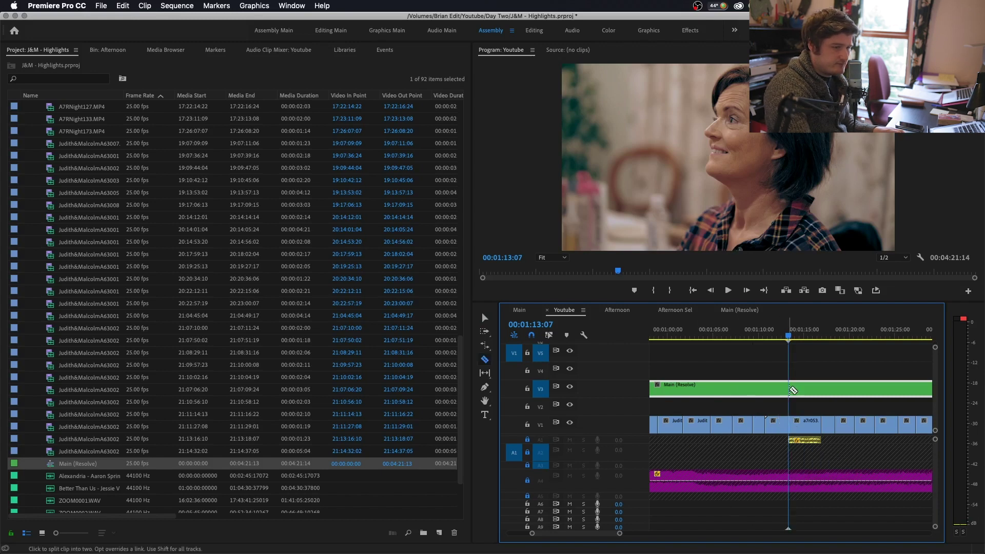
pyautogui.click(791, 390)
pyautogui.click(822, 394)
pyautogui.press('v')
# - Examine the clip replacement options for the isolated Main (Resolve) segment and scrub through the earlier part of the timeline
pyautogui.click(804, 336)
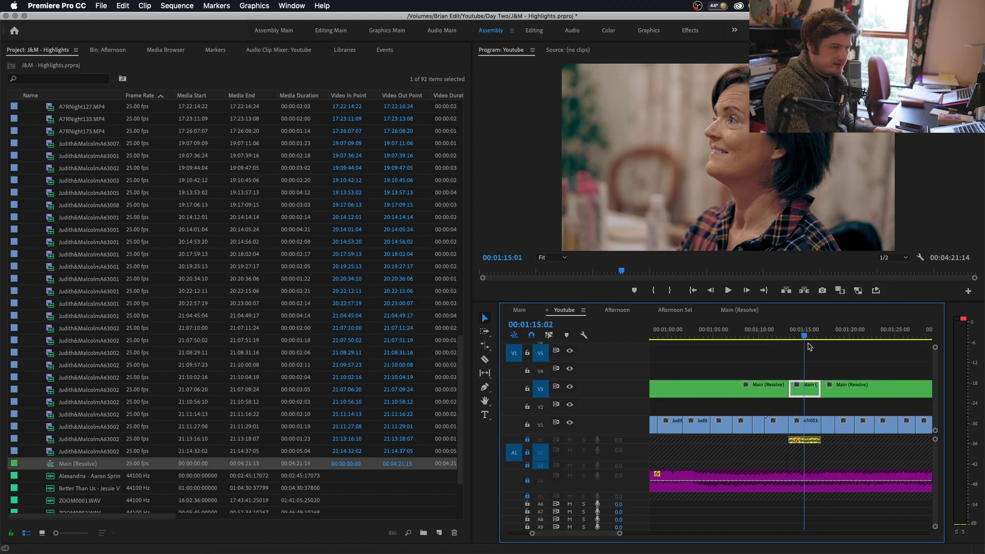
pyautogui.rightClick(805, 388)
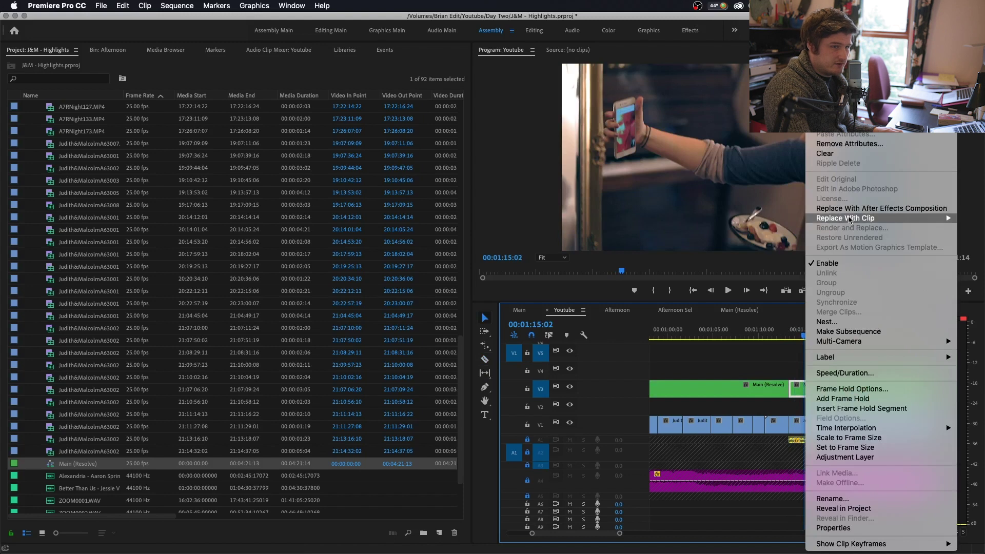
pyautogui.click(804, 340)
pyautogui.moveTo(805, 340); pyautogui.dragTo(746, 340)
pyautogui.scroll(10, 708, 353)
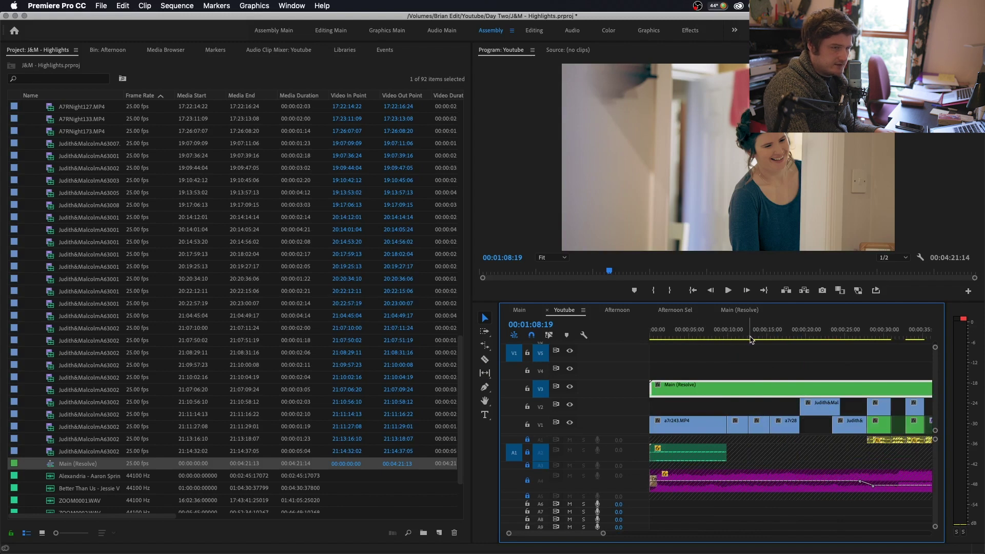
pyautogui.scroll(-1, 749, 340)
pyautogui.scroll(1, 749, 340)
# - Review the Youtube sequence's H.264 export settings with the Match Source - High bitrate preset and send it to the export queue
pyautogui.press('super+m')
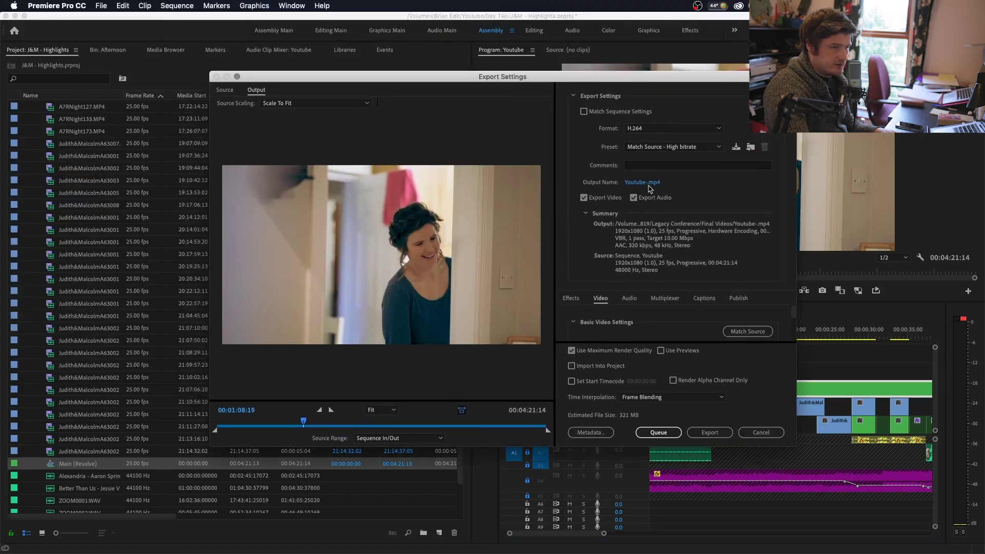
pyautogui.scroll(-5, 723, 307)
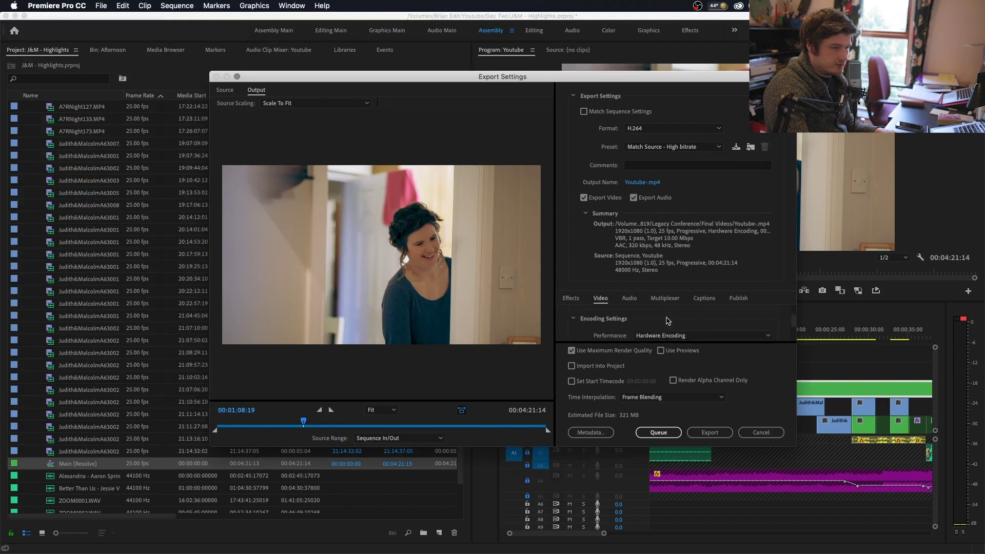
pyautogui.scroll(-3, 725, 308)
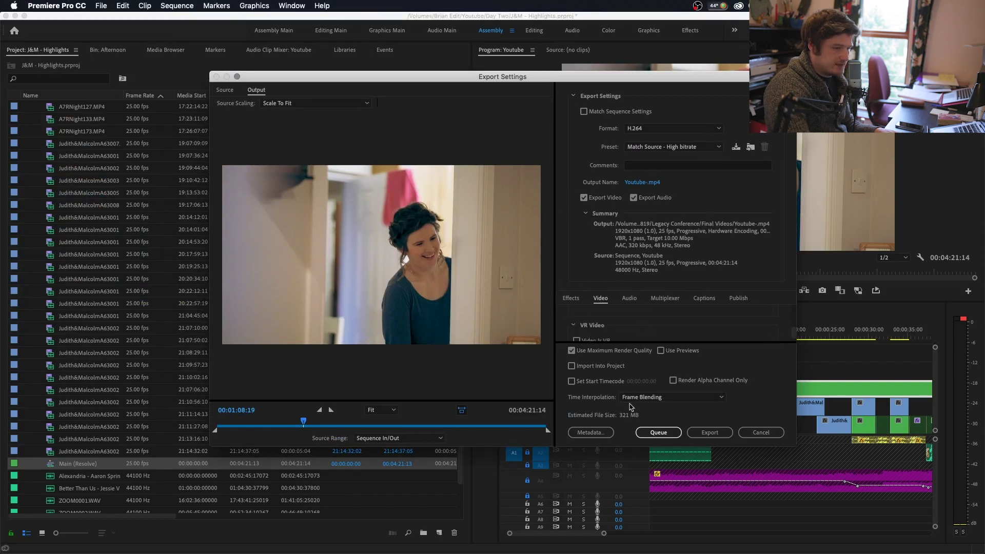
pyautogui.click(660, 436)
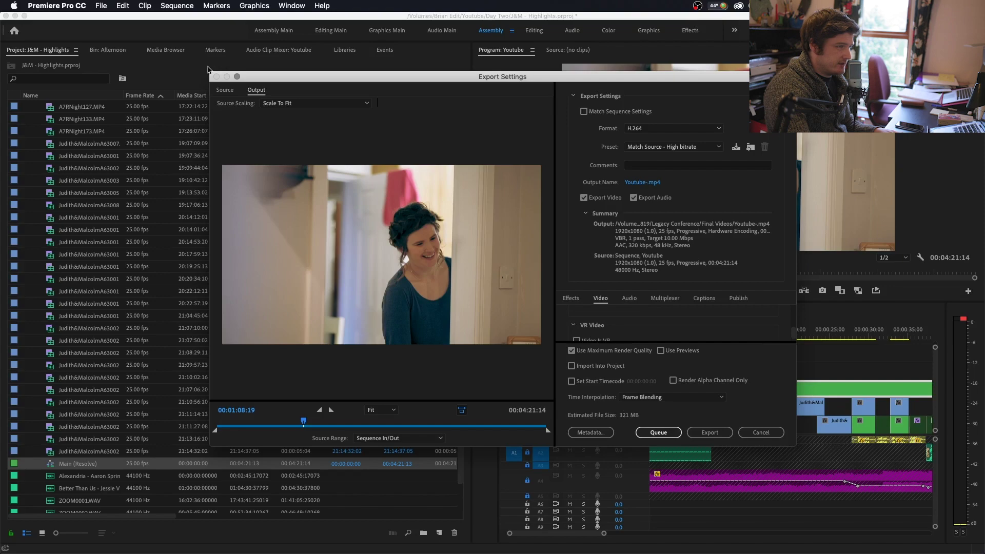